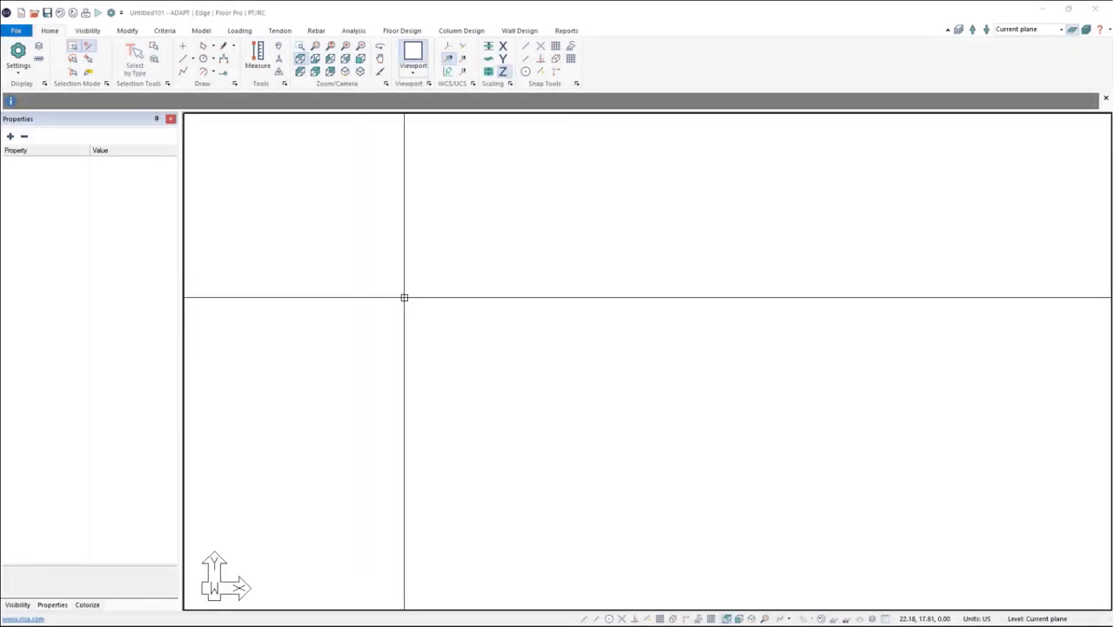
Start a DWG/DXF import and choose WaffleSlabExample.dwg from the Desktop.
{"action": "left_click", "coordinate": [16, 30]}
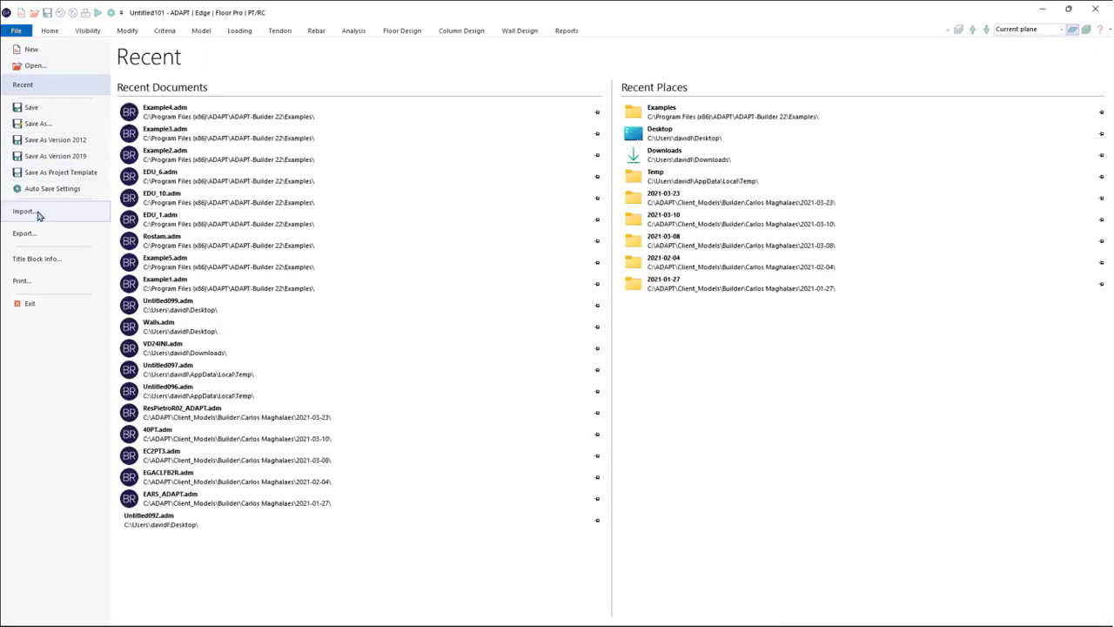
{"action": "left_click", "coordinate": [38, 214]}
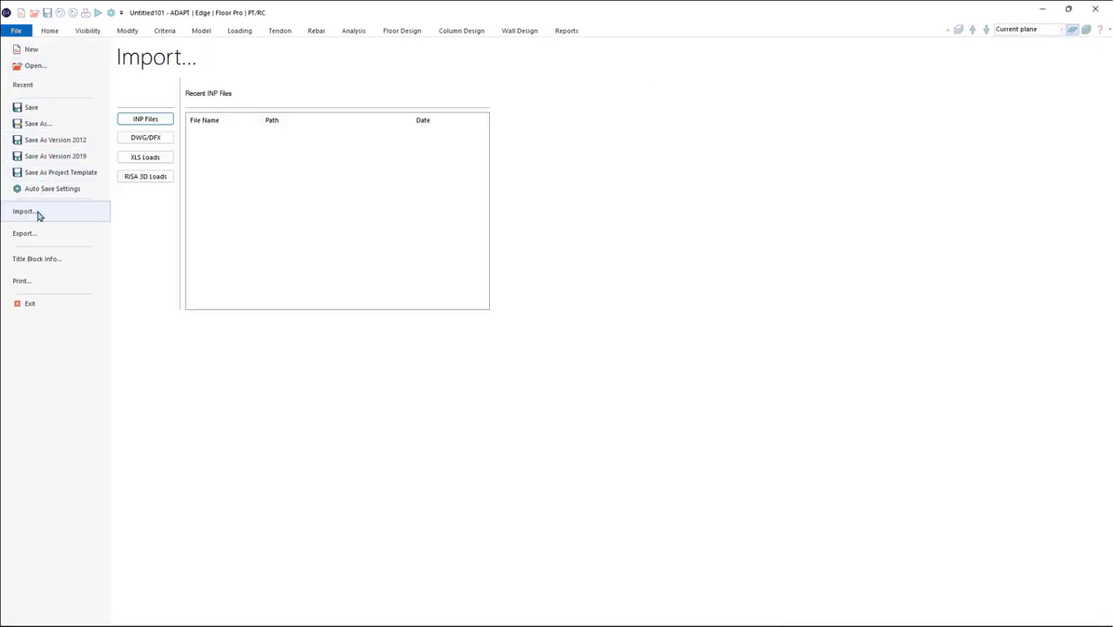
{"action": "left_click", "coordinate": [155, 141]}
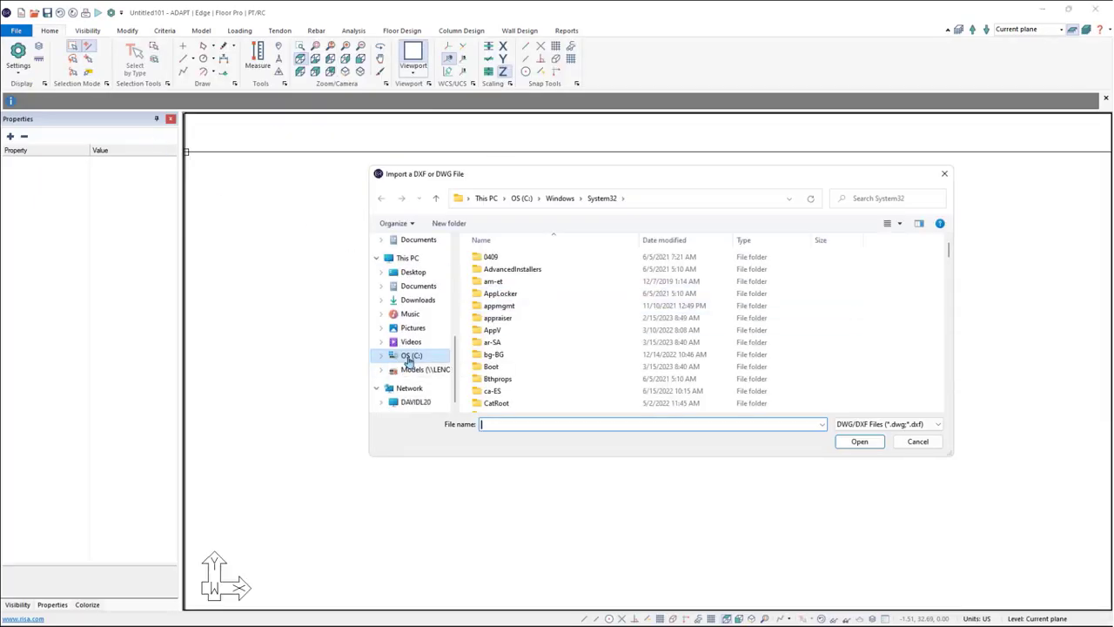
{"action": "left_click", "coordinate": [413, 272]}
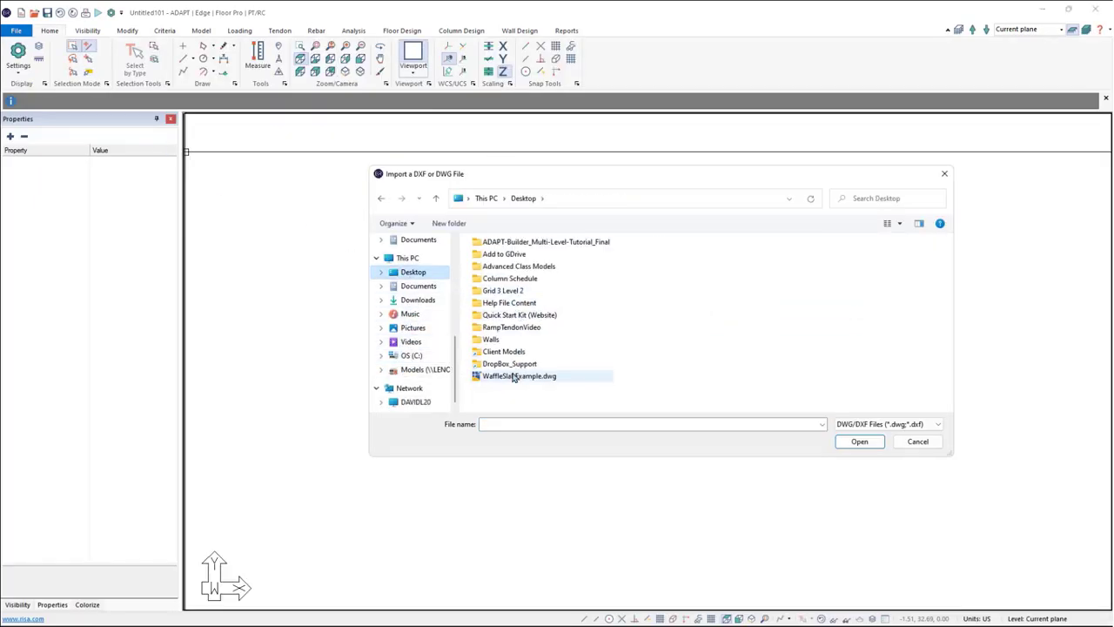
{"action": "left_click", "coordinate": [513, 376]}
{"action": "left_click", "coordinate": [849, 447]}
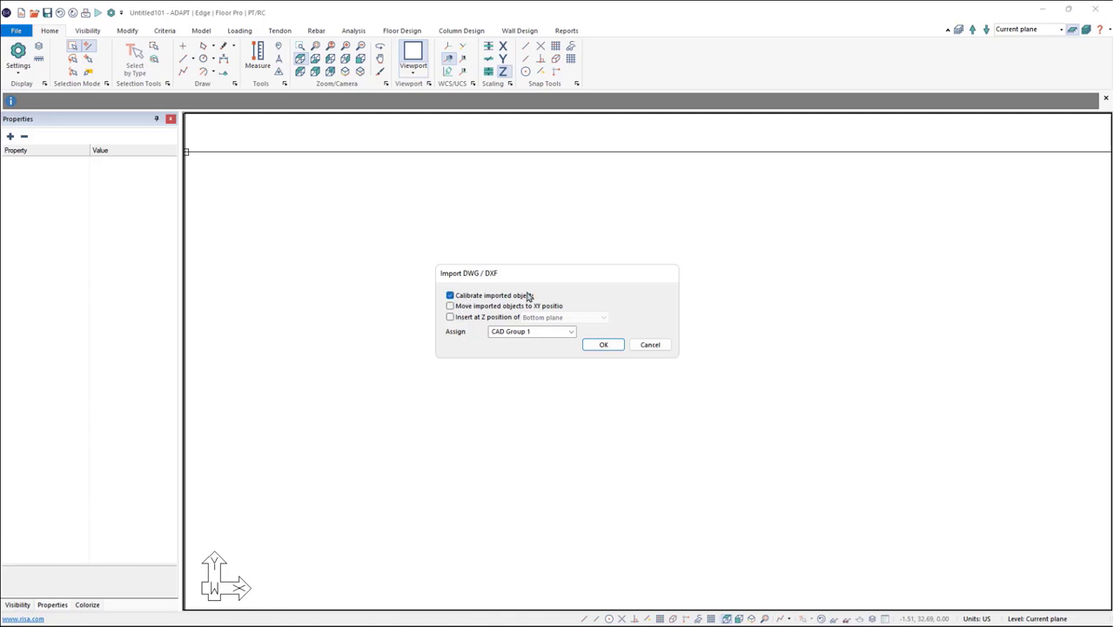
Import the drawing with calibration on, inserted at the Z position of the Current plane and assigned to group Level 1 CAD.
{"action": "left_click", "coordinate": [467, 318]}
{"action": "left_click", "coordinate": [567, 319]}
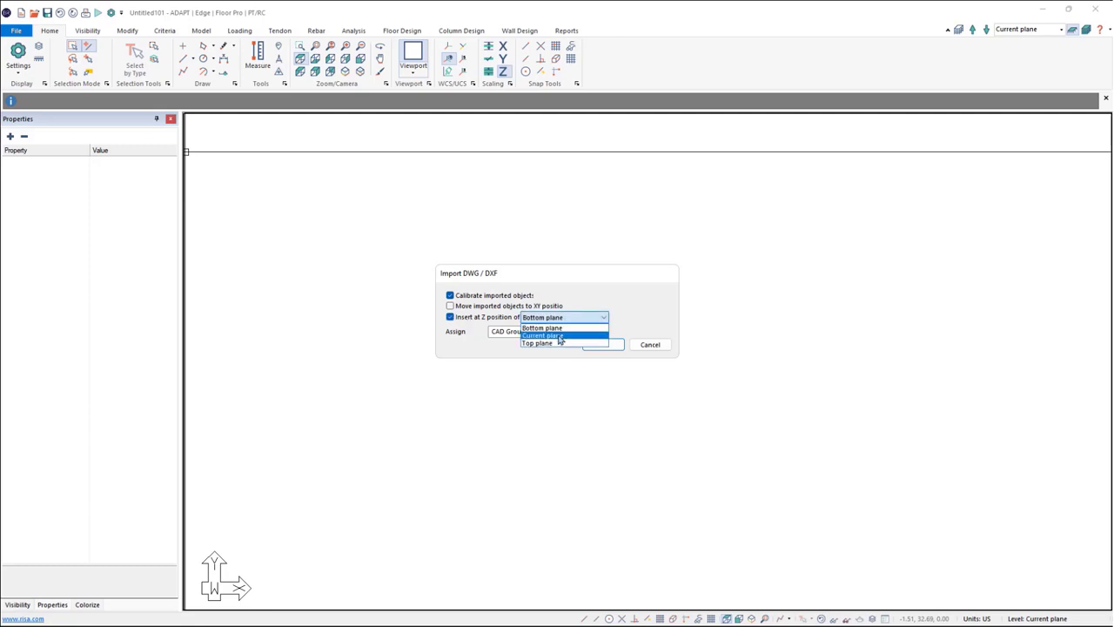
{"action": "left_click", "coordinate": [560, 338]}
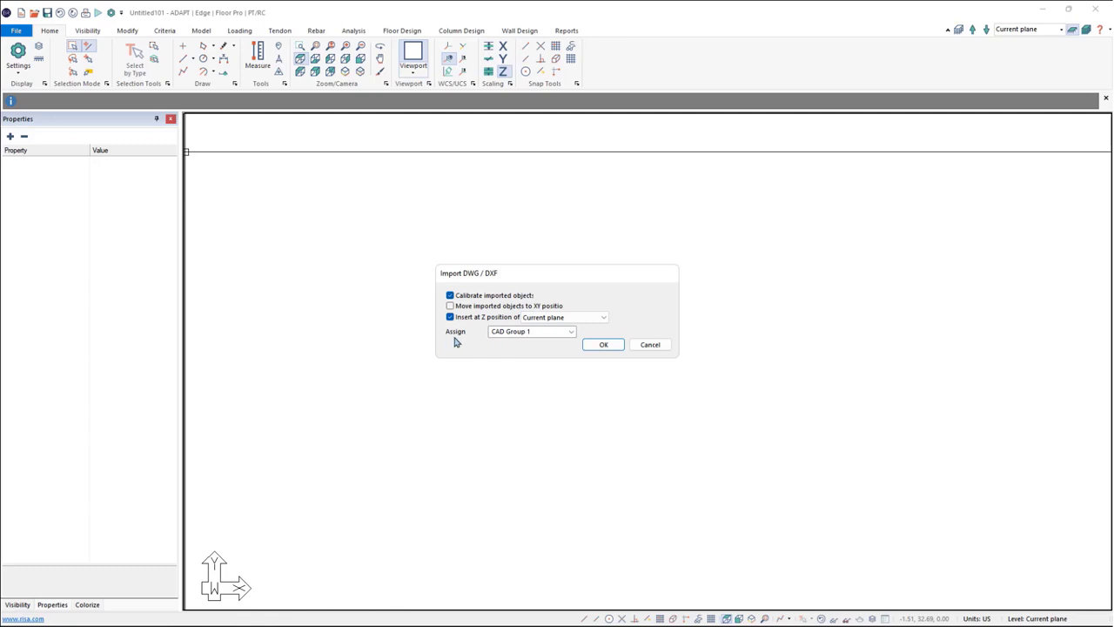
{"action": "left_click", "coordinate": [537, 336]}
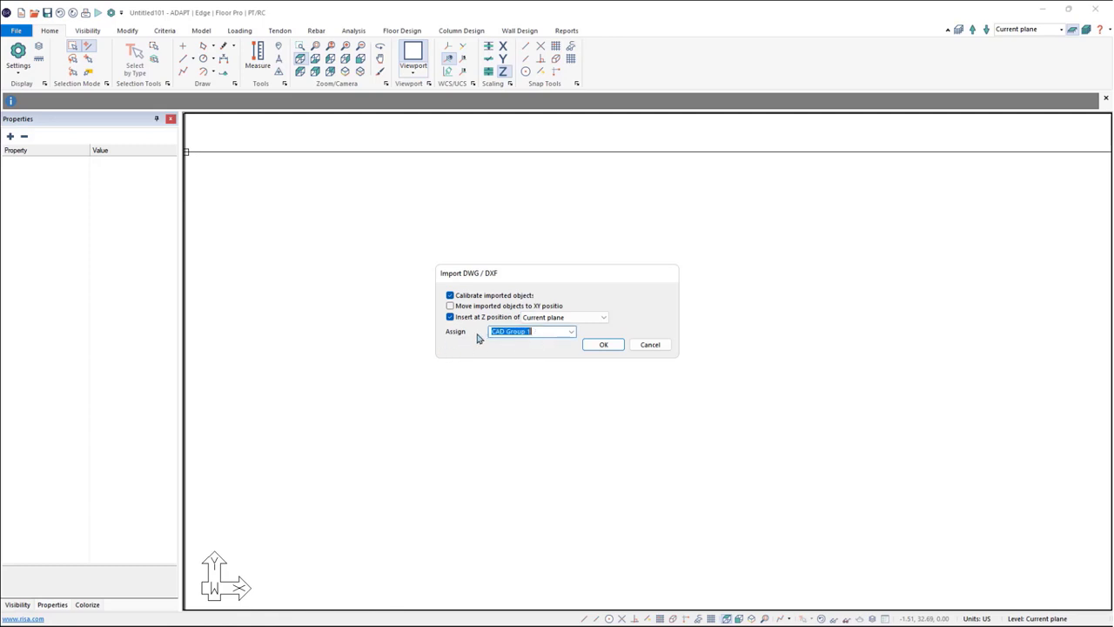
{"action": "type", "text": "Level 1 CAD"}
{"action": "key", "text": "Return"}
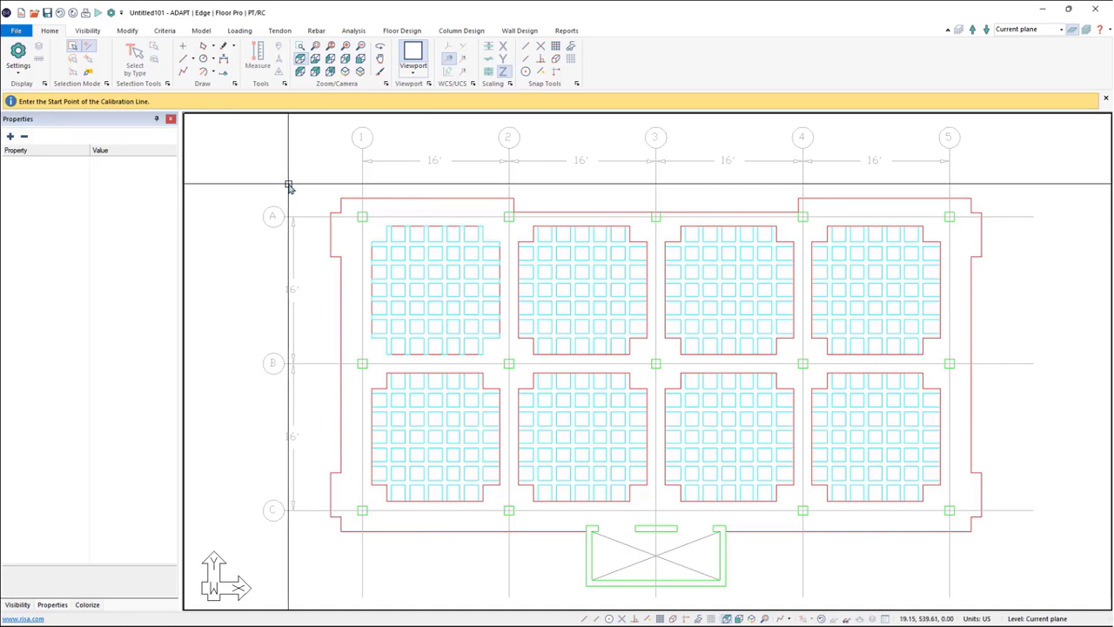
Calibrate the imported drawing with endpoint snapping, from gridline 1 to gridline 2 below their bubbles, with a correct distance of 16 ft.
{"action": "middle_click_drag", "start_coordinate": [286, 213], "coordinate": [263, 314]}
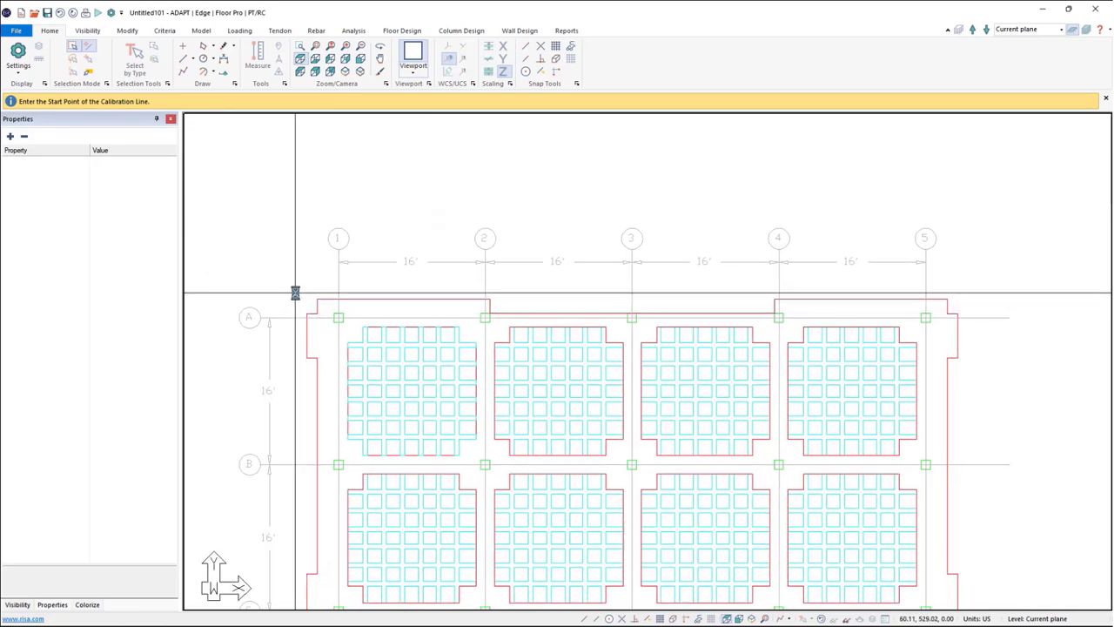
{"action": "left_click", "coordinate": [586, 618]}
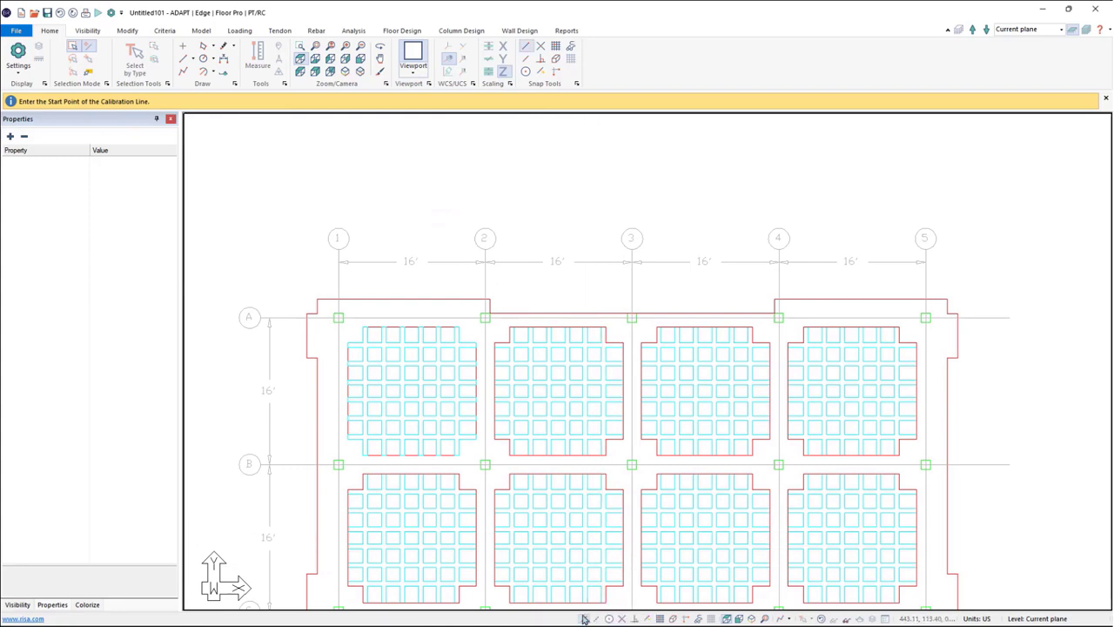
{"action": "left_click", "coordinate": [338, 250]}
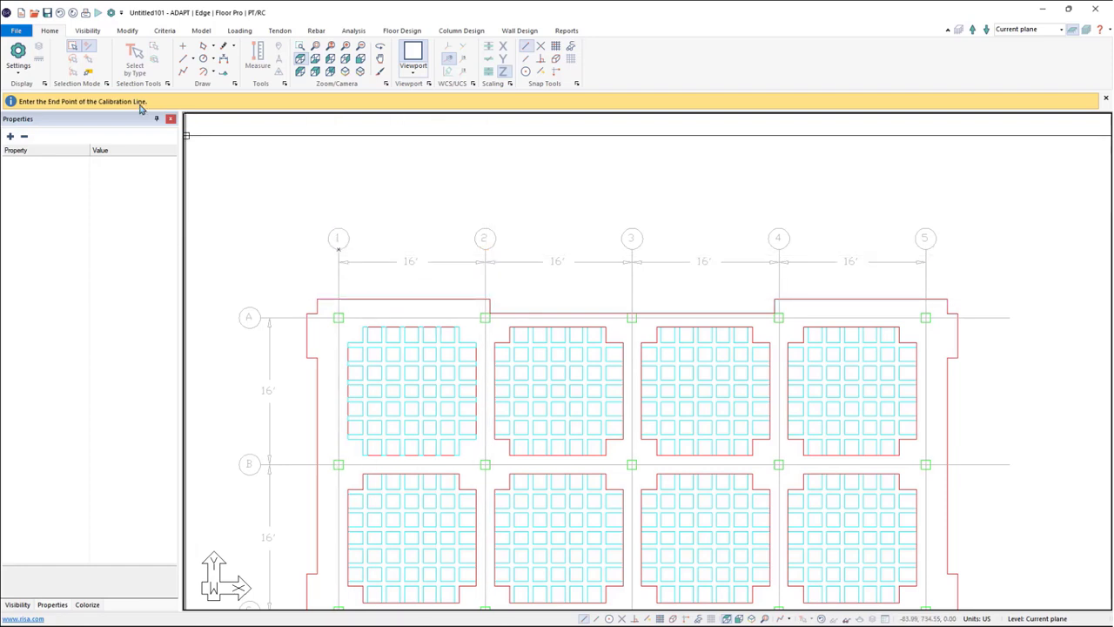
{"action": "left_click", "coordinate": [485, 250]}
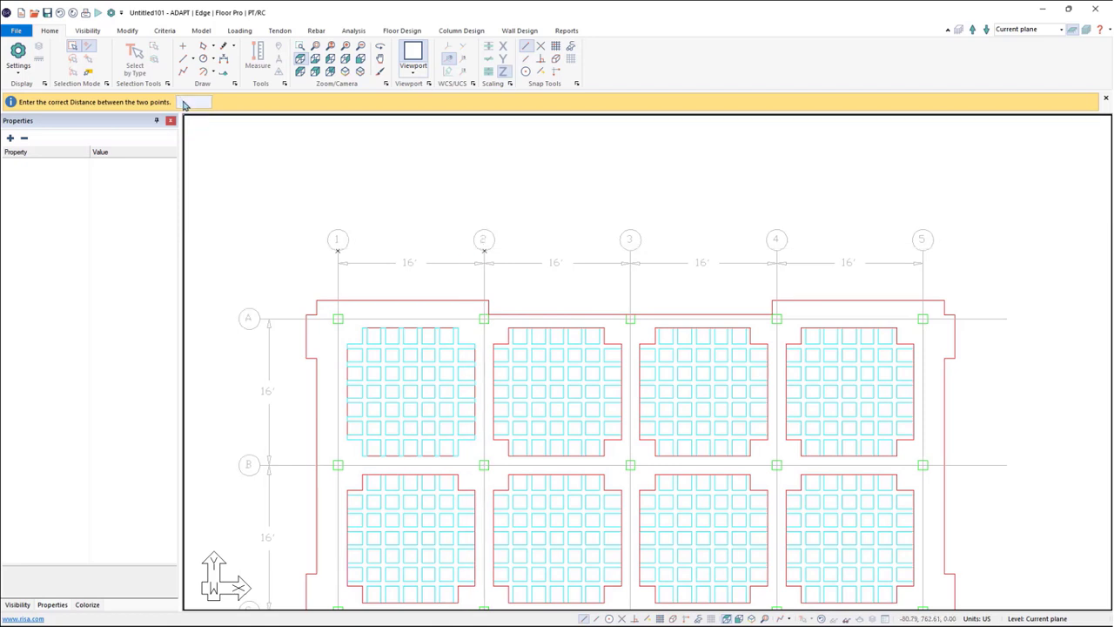
{"action": "left_click", "coordinate": [184, 105]}
{"action": "left_click_drag", "start_coordinate": [499, 316], "coordinate": [465, 311]}
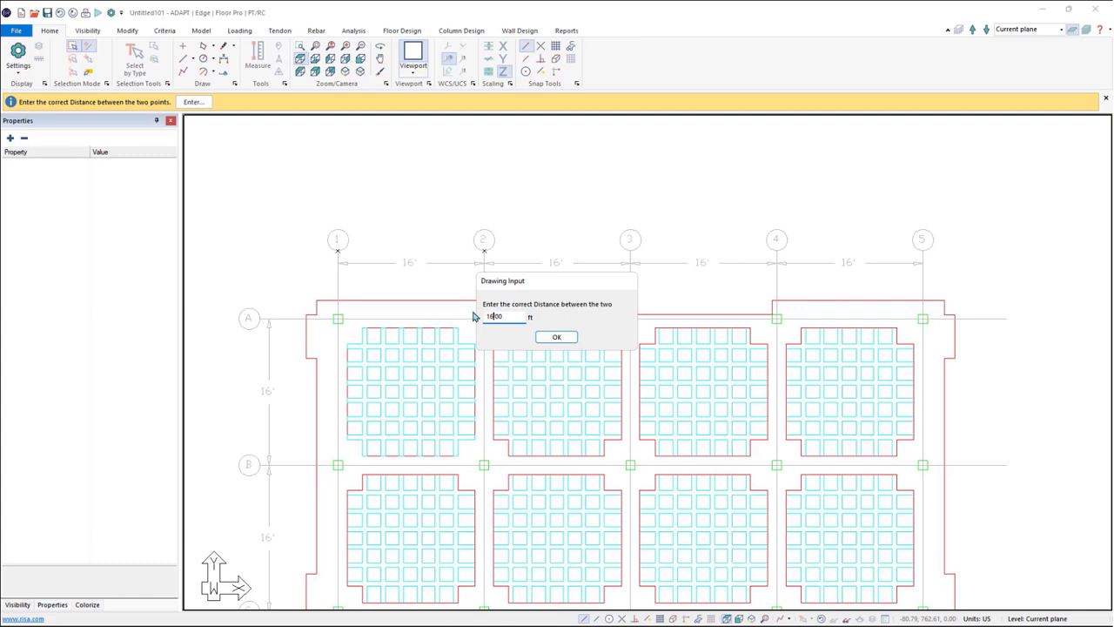
{"action": "type", "text": "16"}
{"action": "left_click", "coordinate": [556, 337]}
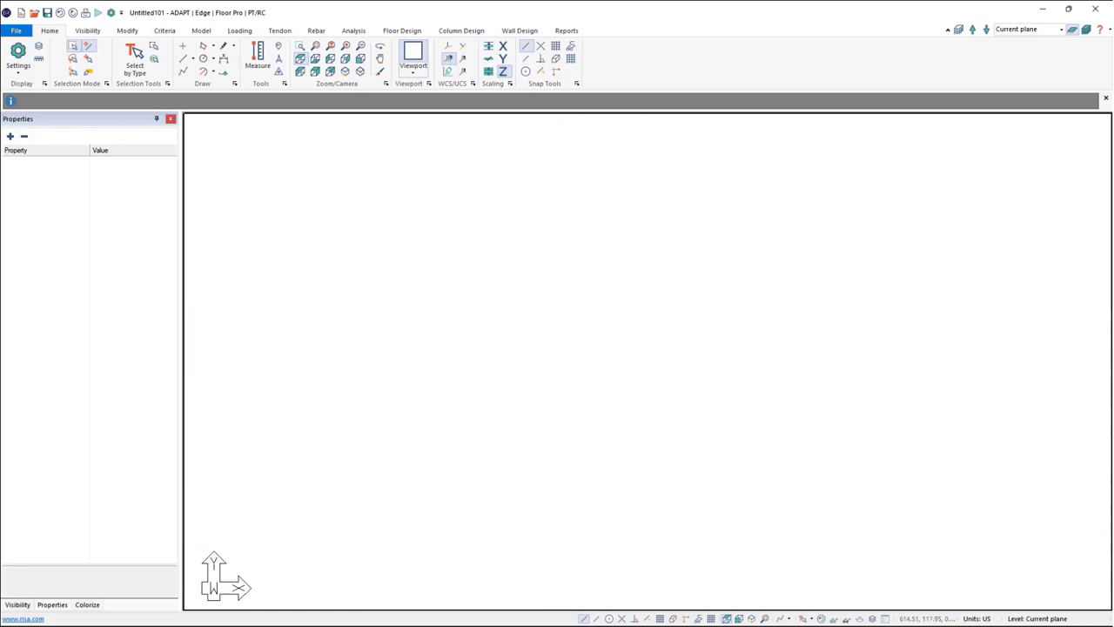
{"action": "left_click", "coordinate": [739, 619]}
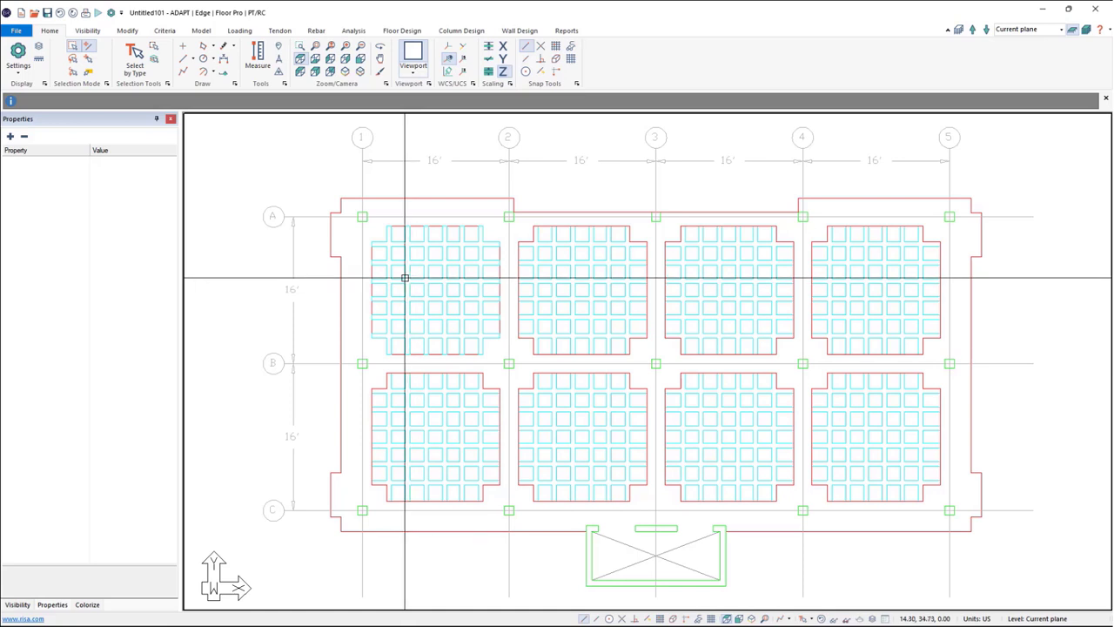
Transform the outer slab edge polygon of the CAD drawing into a slab region.
{"action": "right_click", "coordinate": [339, 250]}
{"action": "left_click", "coordinate": [366, 258]}
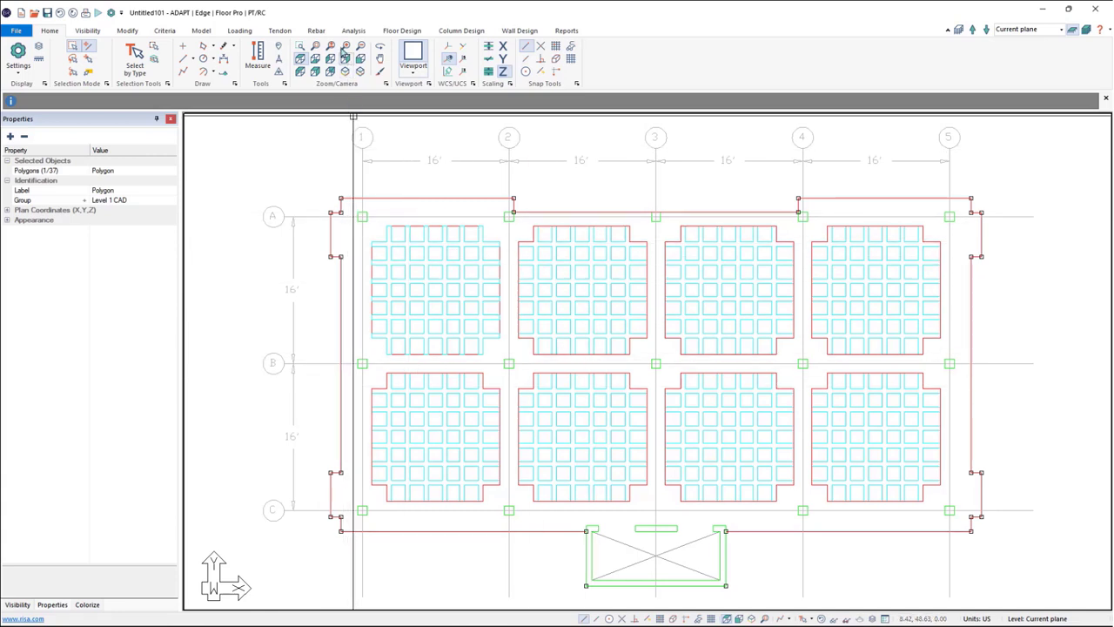
{"action": "left_click", "coordinate": [202, 31]}
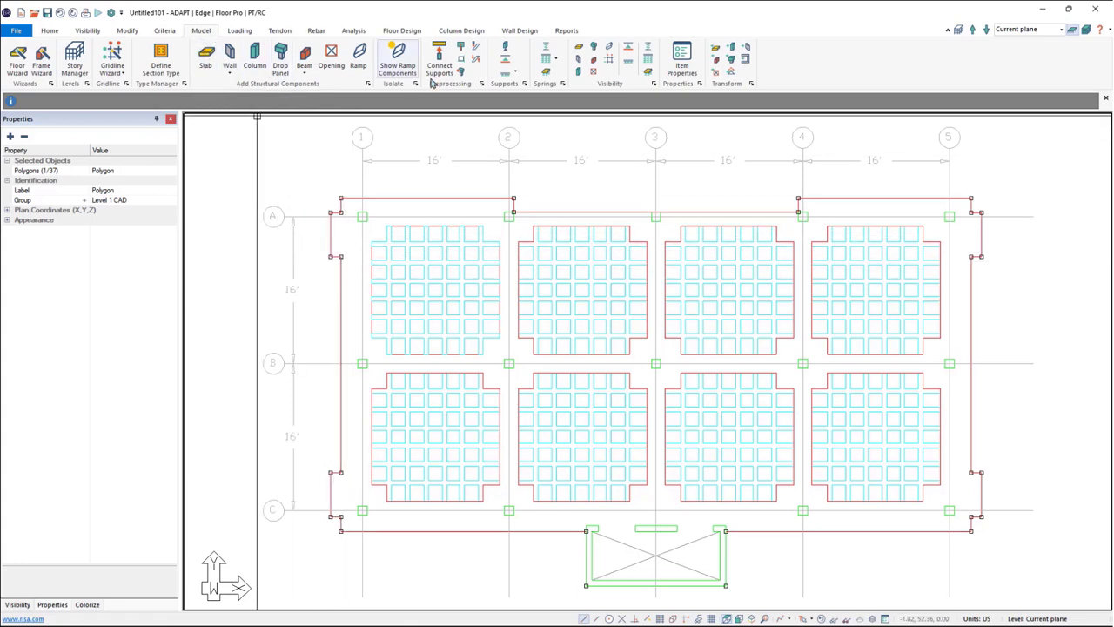
{"action": "left_click", "coordinate": [716, 49]}
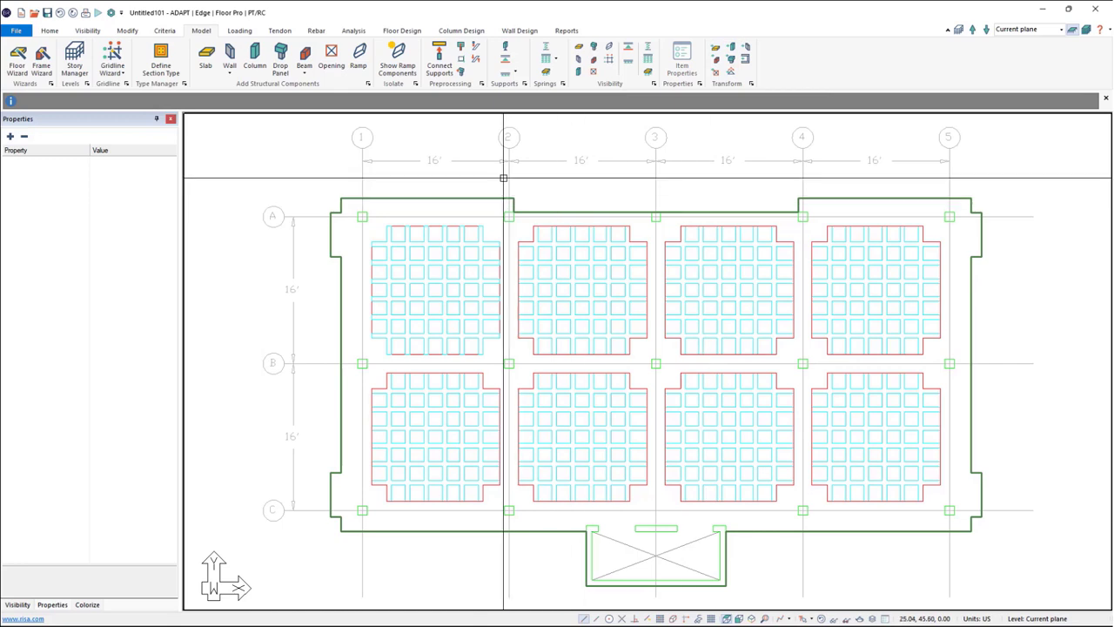
Inspect the properties of the outer CAD polygon and the slab region on the same outline, then clear the selection.
{"action": "left_click", "coordinate": [449, 198]}
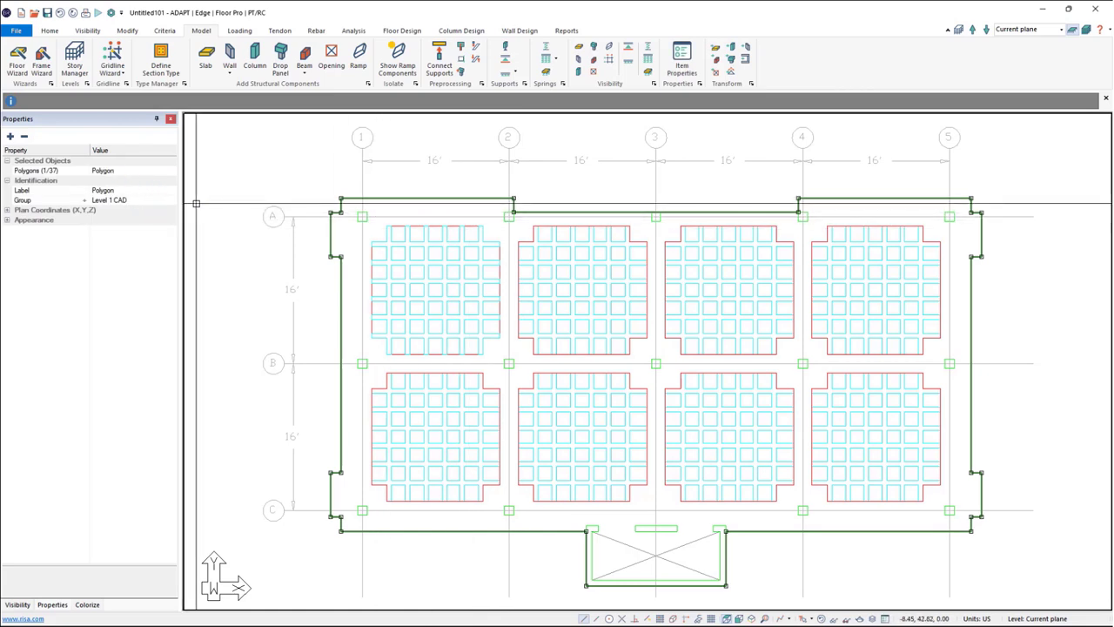
{"action": "left_click", "coordinate": [379, 201]}
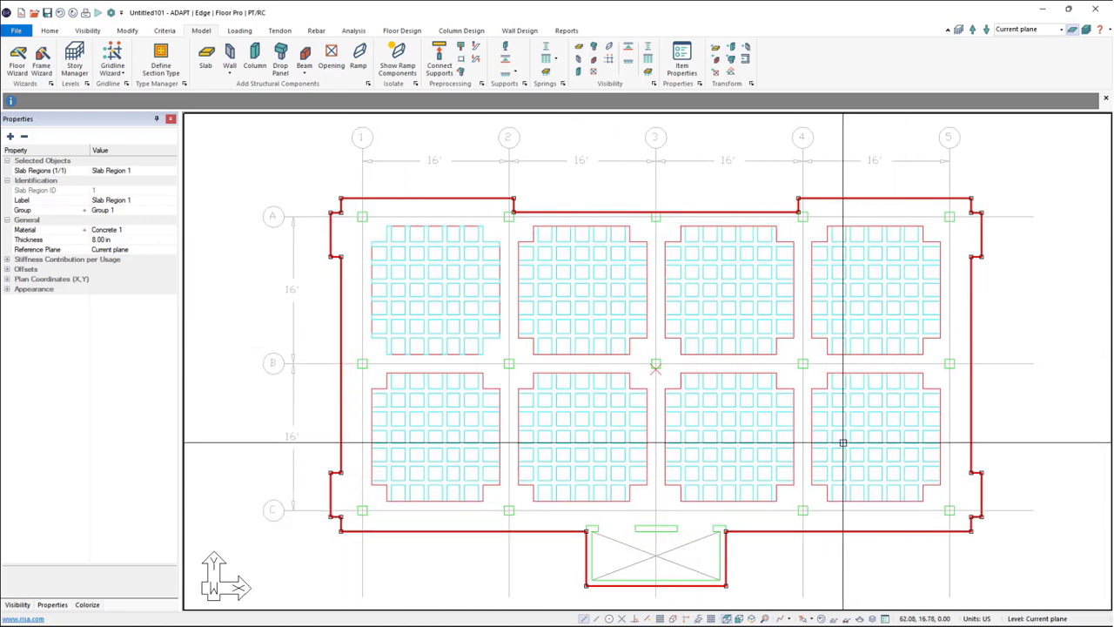
{"action": "left_click", "coordinate": [315, 258]}
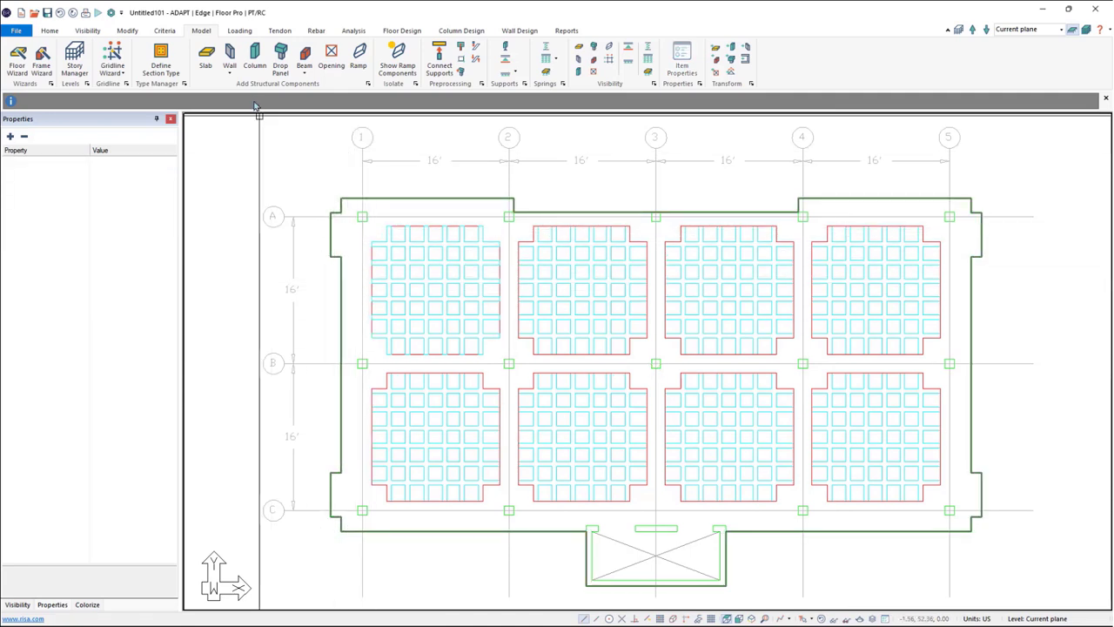
Select all polygons on the Columns layer and transform them into columns.
{"action": "left_click", "coordinate": [51, 32]}
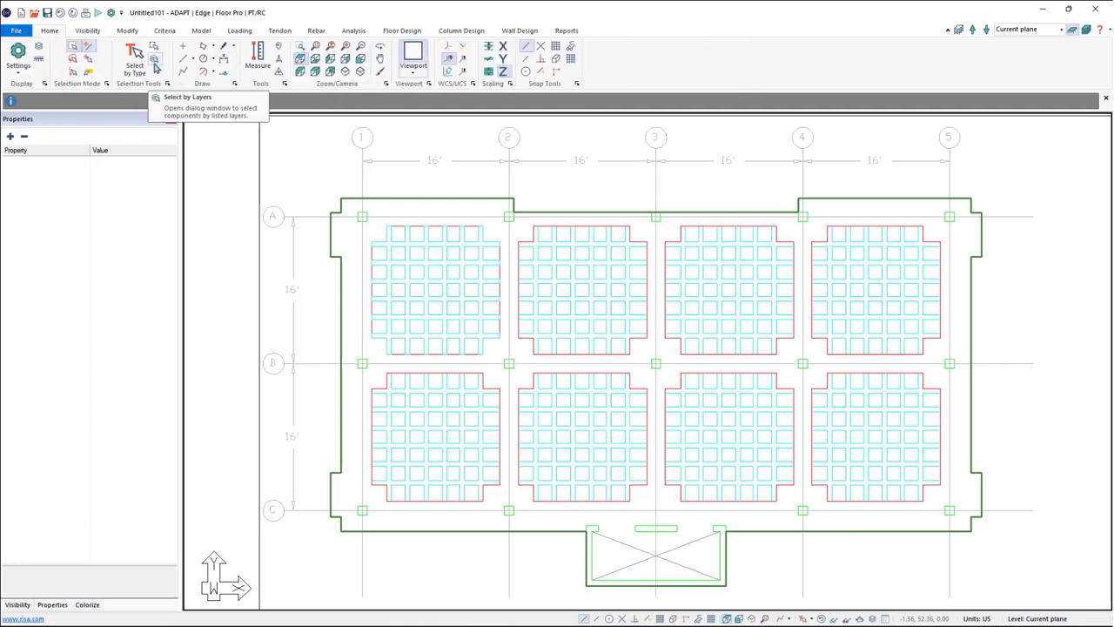
{"action": "left_click", "coordinate": [813, 617]}
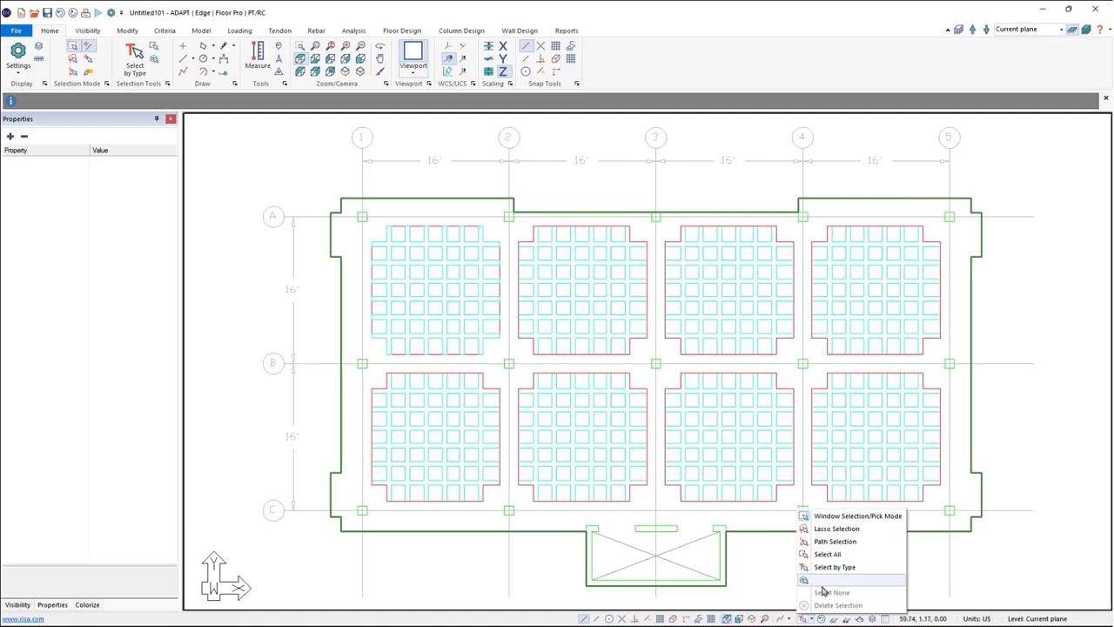
{"action": "left_click", "coordinate": [821, 580]}
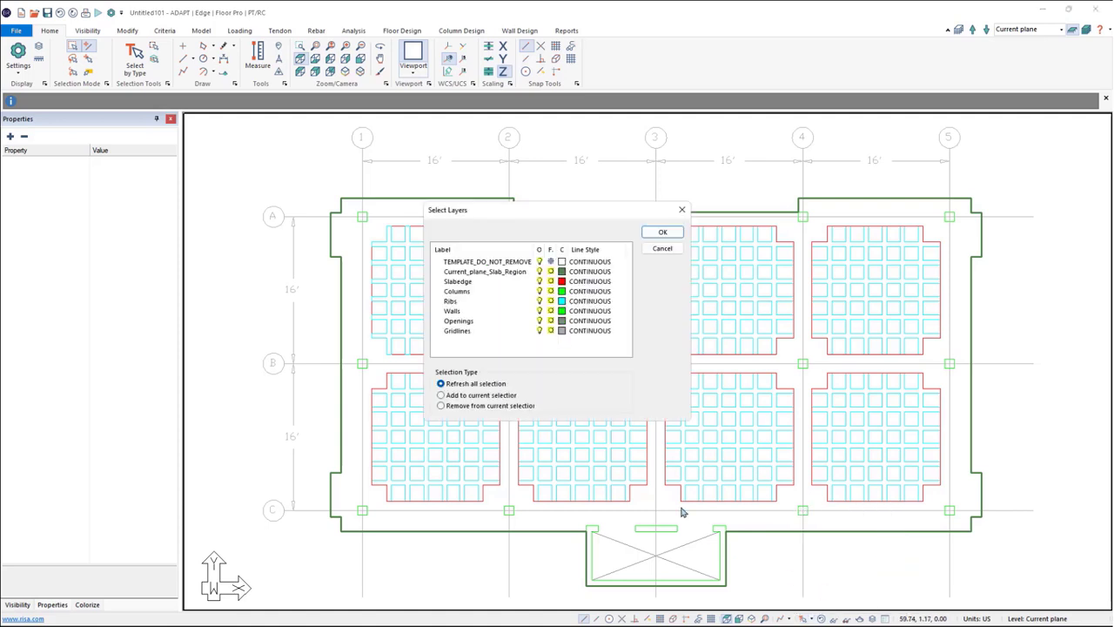
{"action": "left_click", "coordinate": [467, 292]}
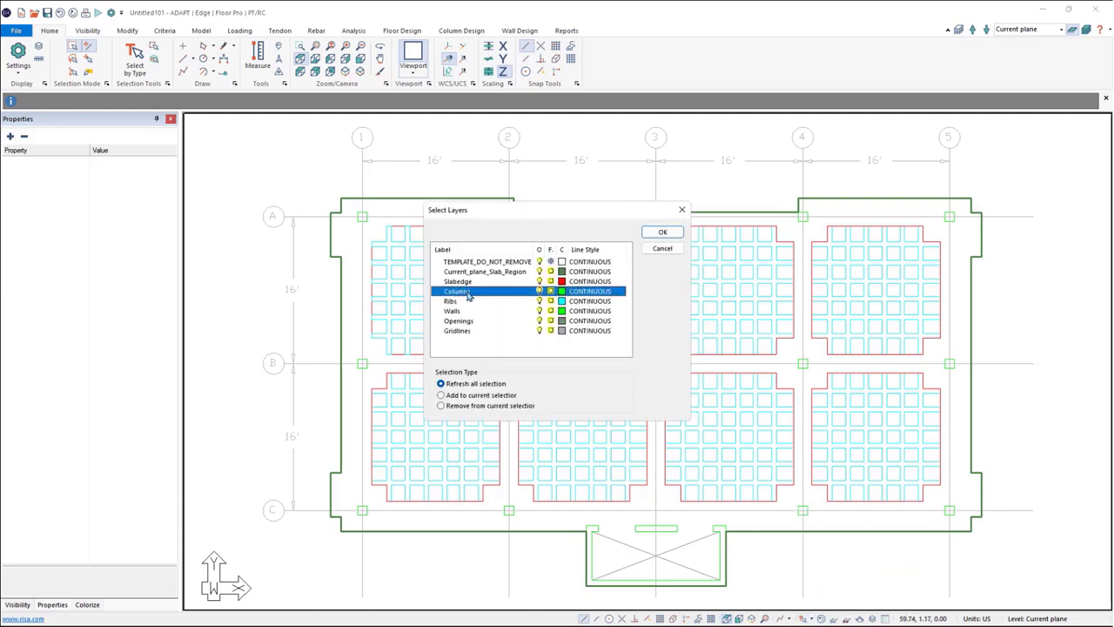
{"action": "left_click", "coordinate": [662, 232]}
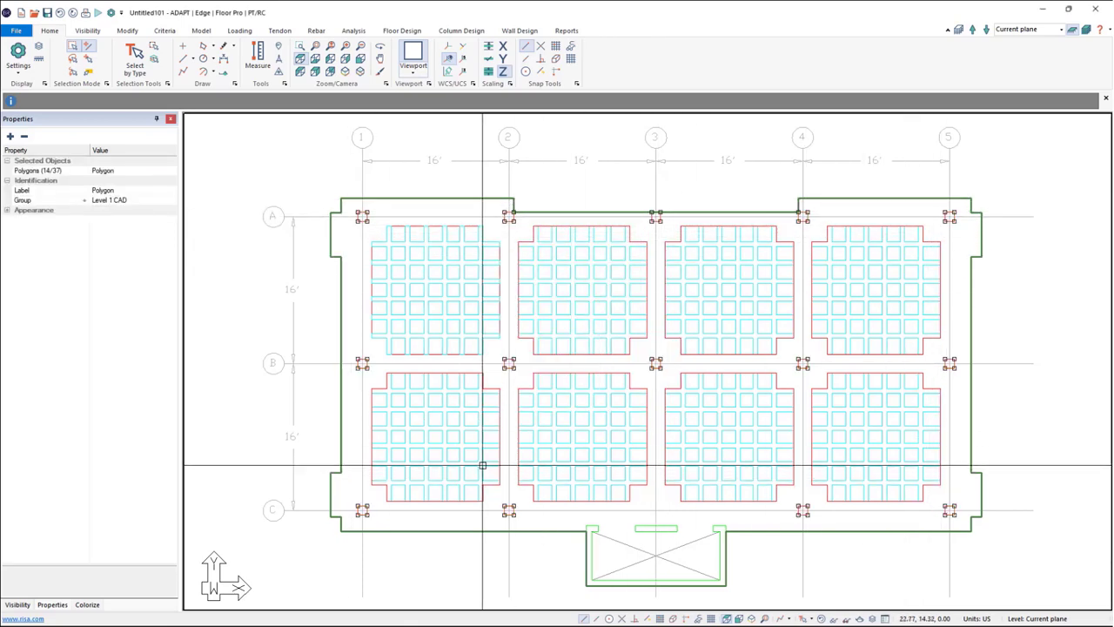
{"action": "left_click", "coordinate": [203, 31]}
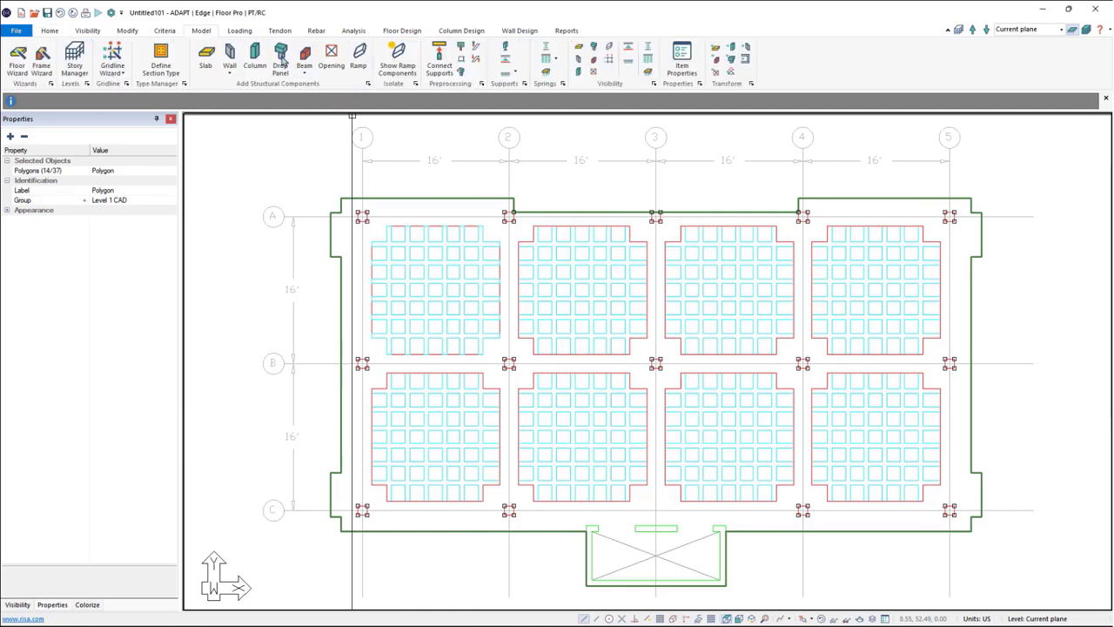
{"action": "left_click", "coordinate": [732, 50]}
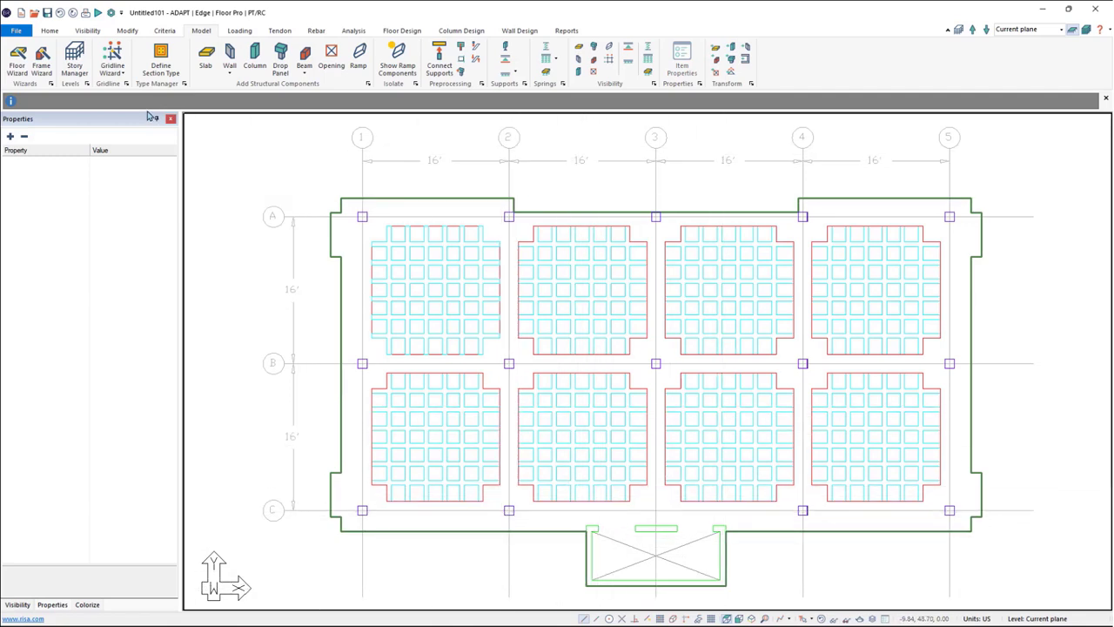
Select the polygons on the Walls layer and transform them into walls.
{"action": "left_click", "coordinate": [818, 618]}
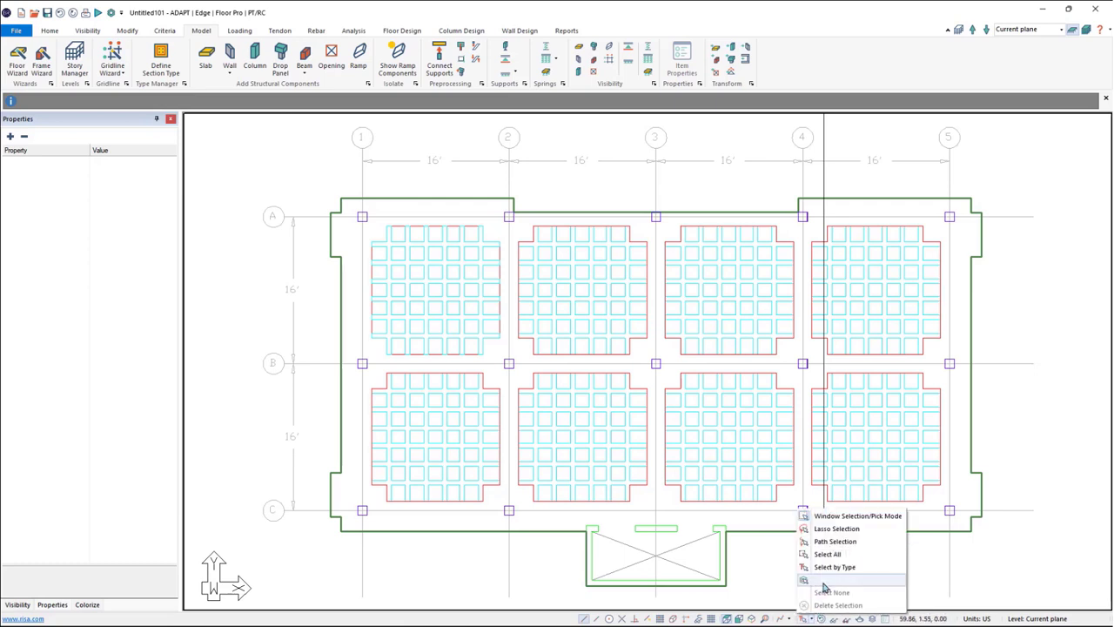
{"action": "left_click", "coordinate": [823, 582]}
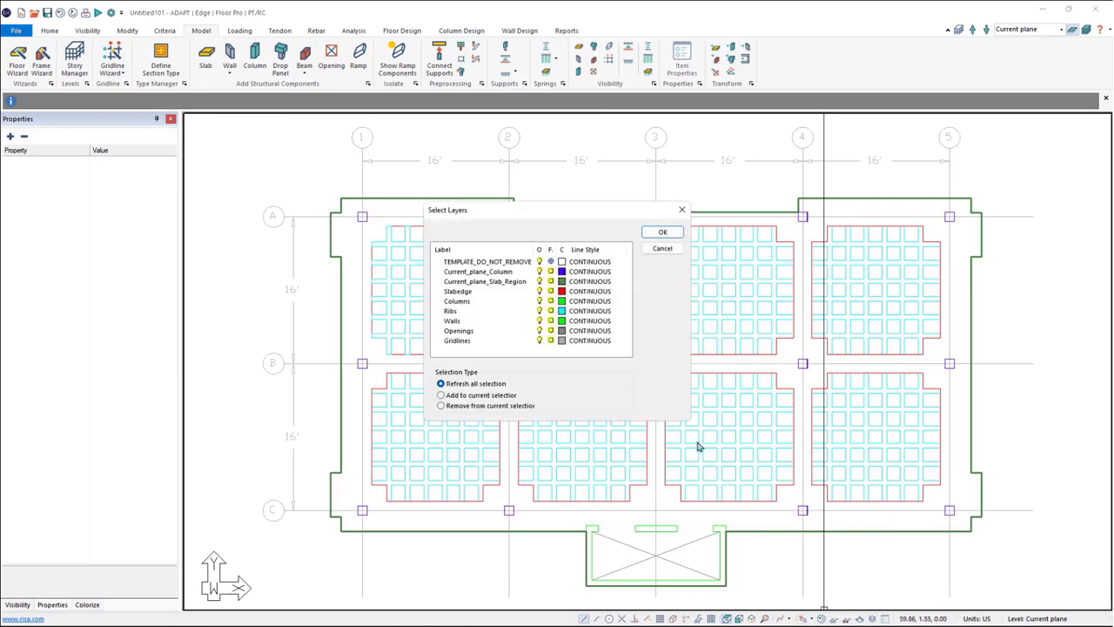
{"action": "left_click", "coordinate": [460, 321]}
{"action": "left_click", "coordinate": [660, 233]}
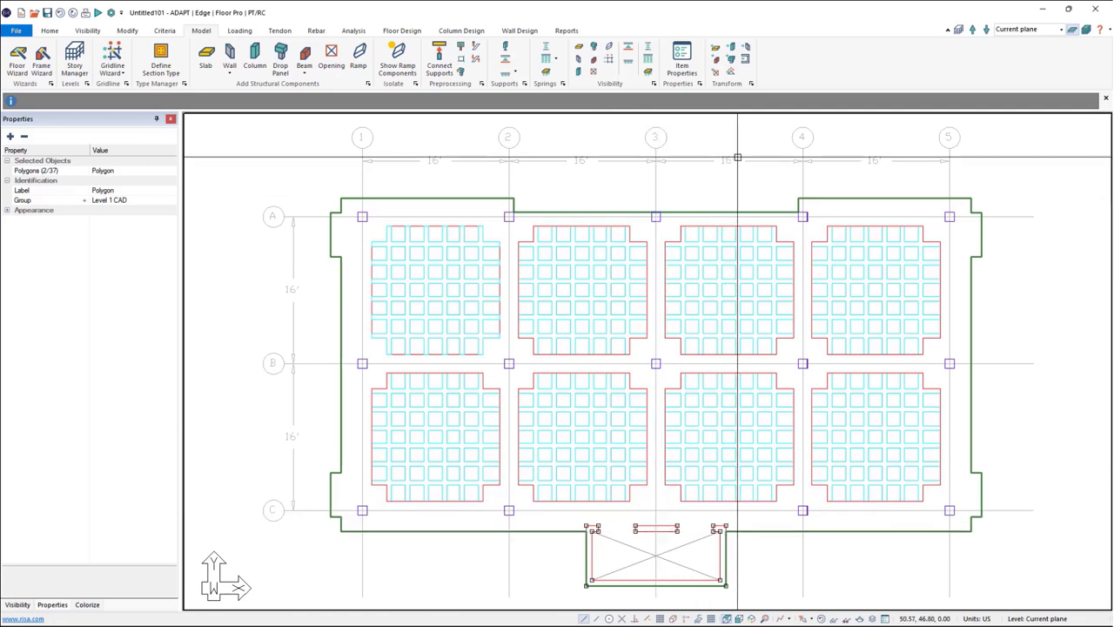
{"action": "left_click", "coordinate": [747, 61]}
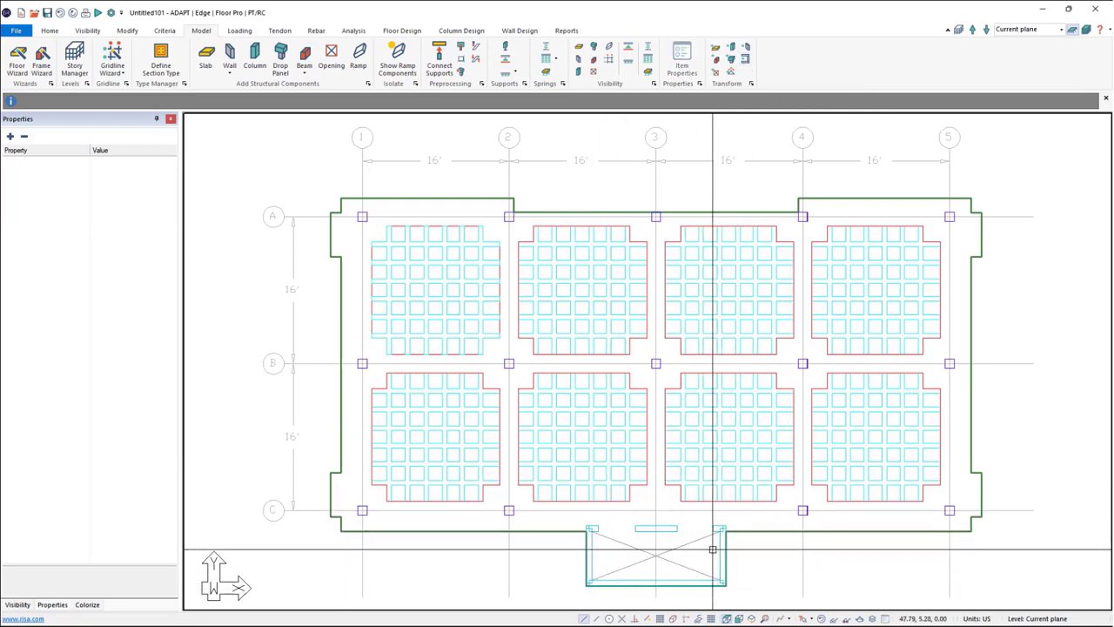
Delete the four slab region vertices around the walled core below gridline C to straighten the slab edge.
{"action": "middle_click_drag", "start_coordinate": [651, 528], "coordinate": [624, 448]}
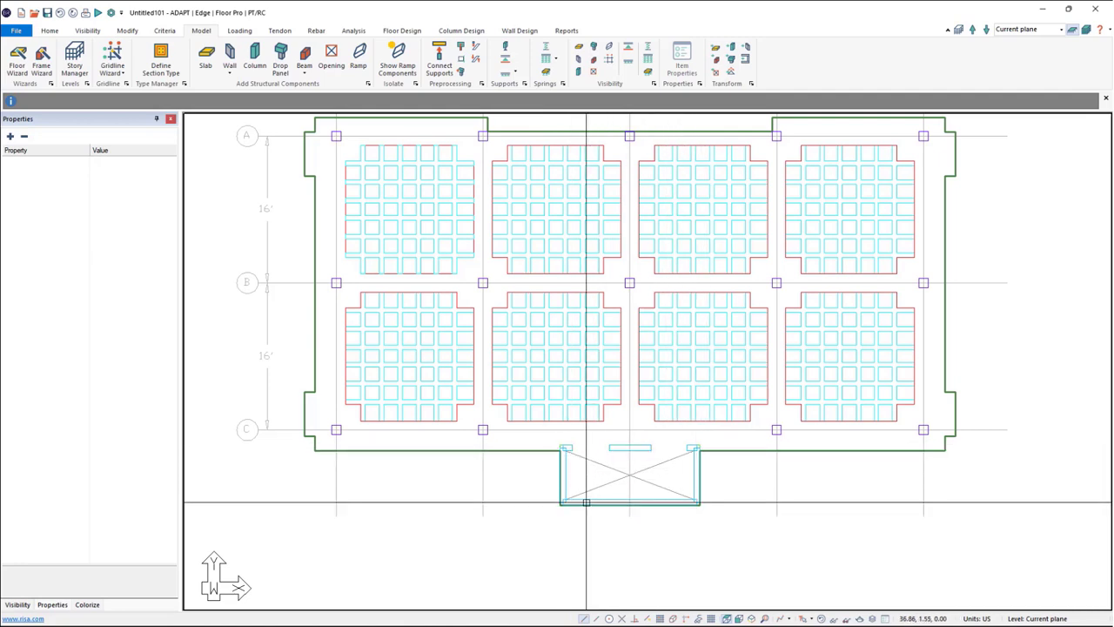
{"action": "left_click", "coordinate": [558, 467]}
{"action": "left_click", "coordinate": [559, 464]}
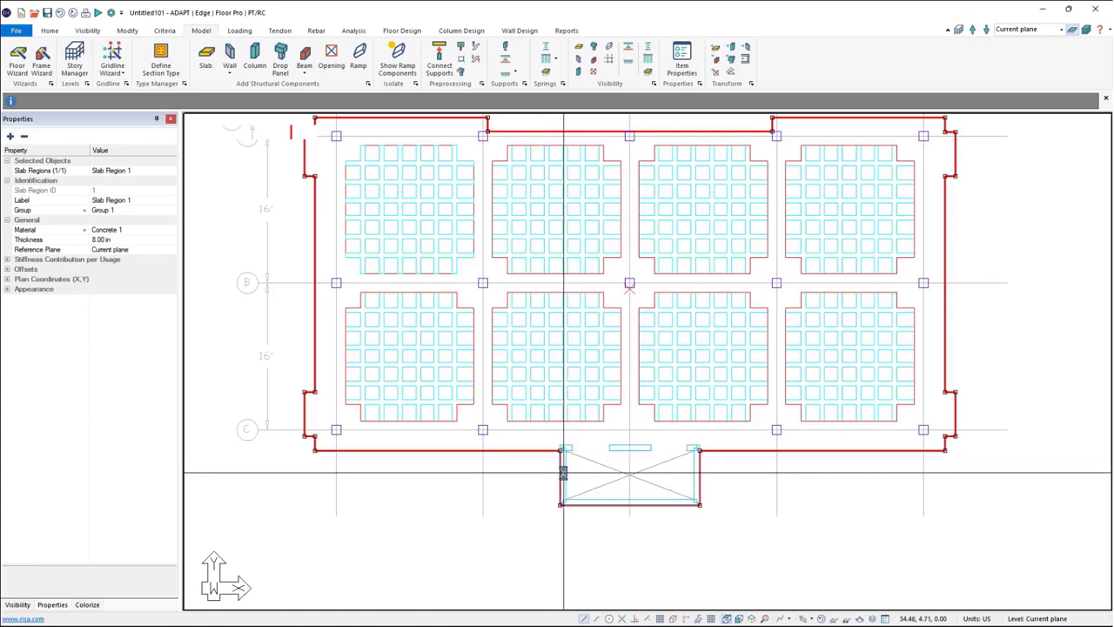
{"action": "scroll", "coordinate": [563, 471], "scroll_direction": "up", "scroll_amount": 1}
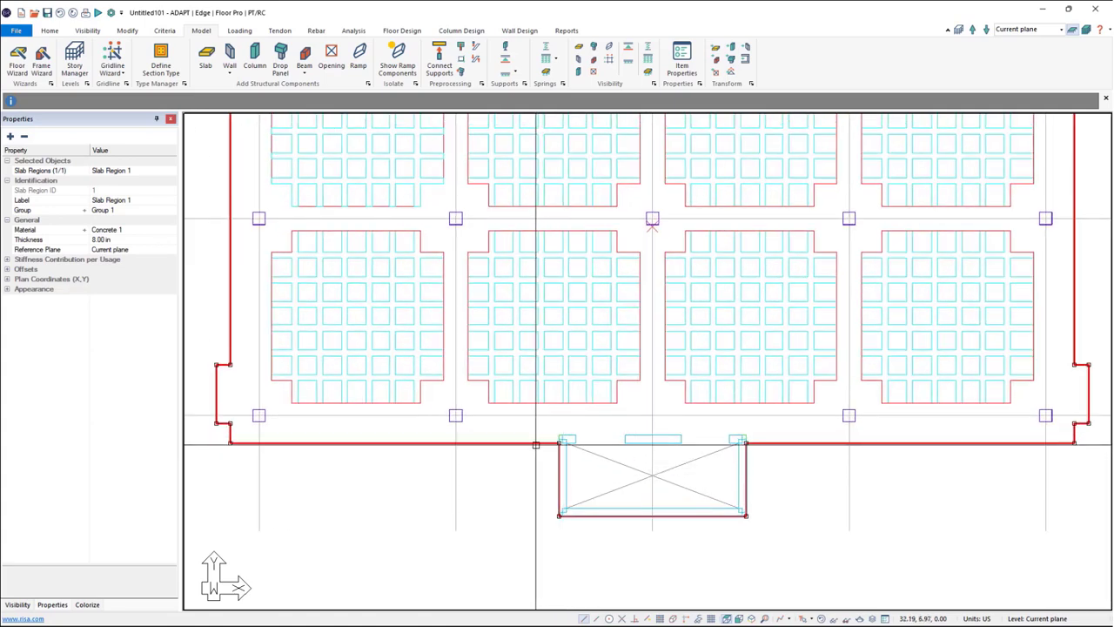
{"action": "right_click", "coordinate": [534, 445]}
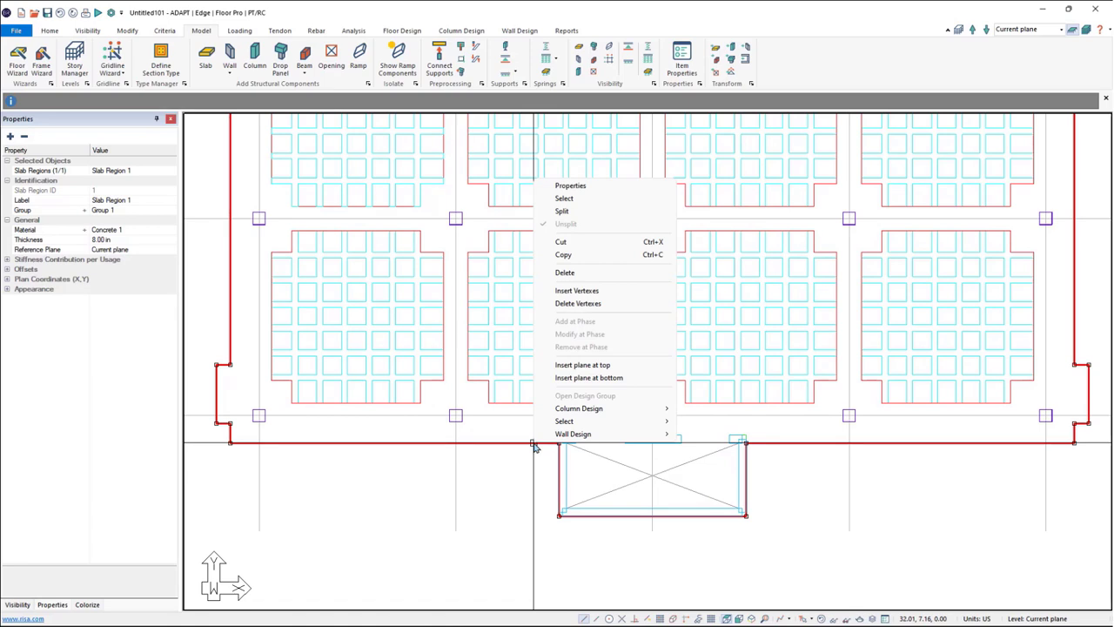
{"action": "left_click", "coordinate": [573, 303]}
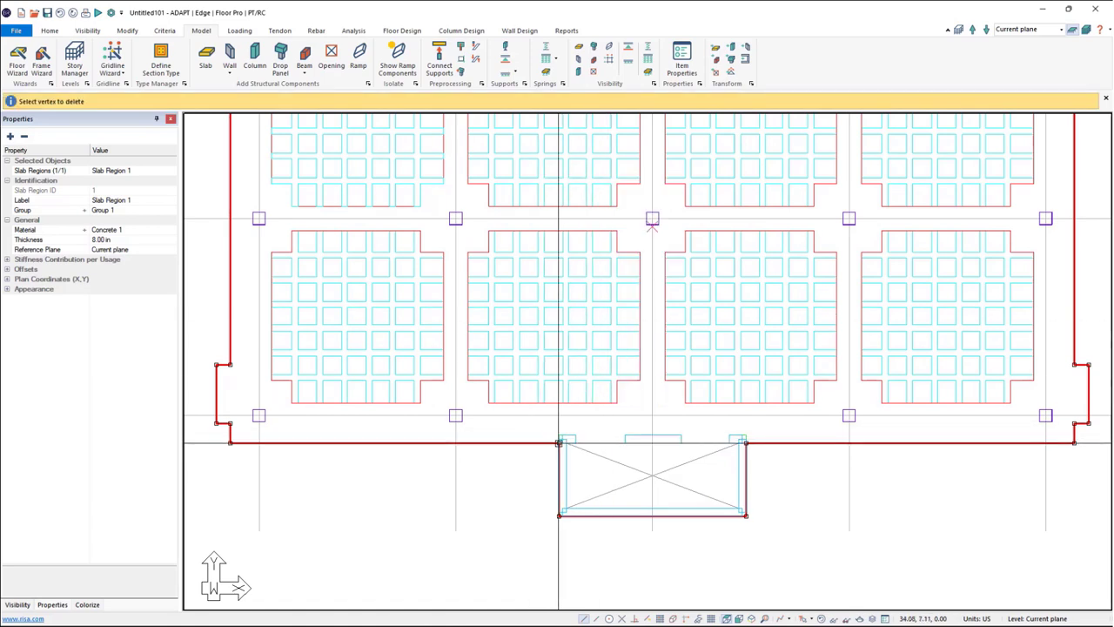
{"action": "left_click", "coordinate": [558, 514]}
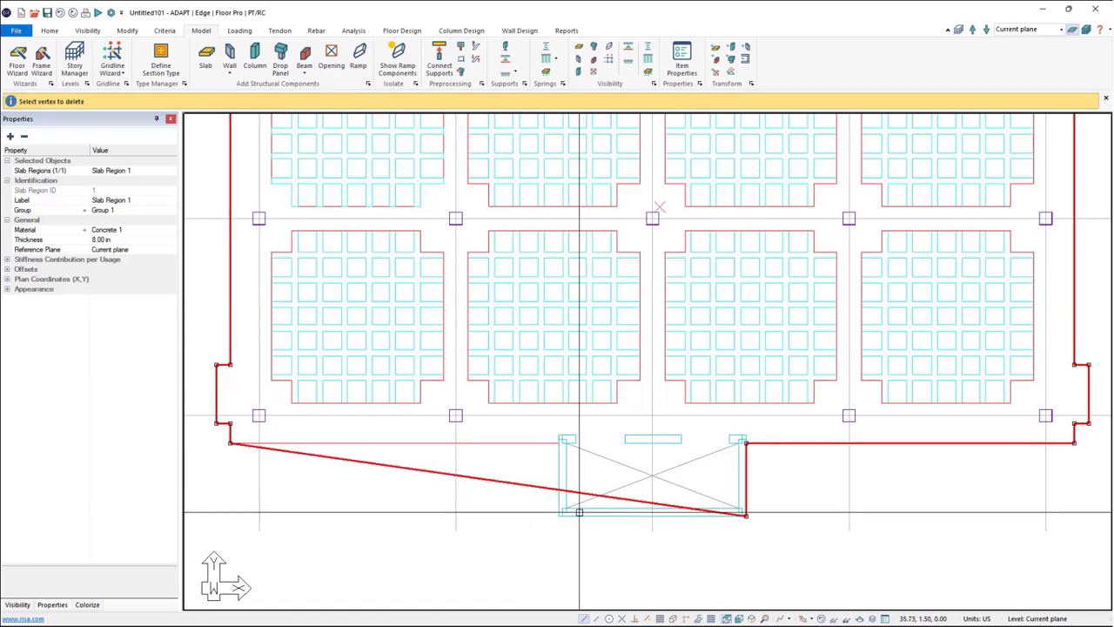
{"action": "left_click", "coordinate": [745, 516]}
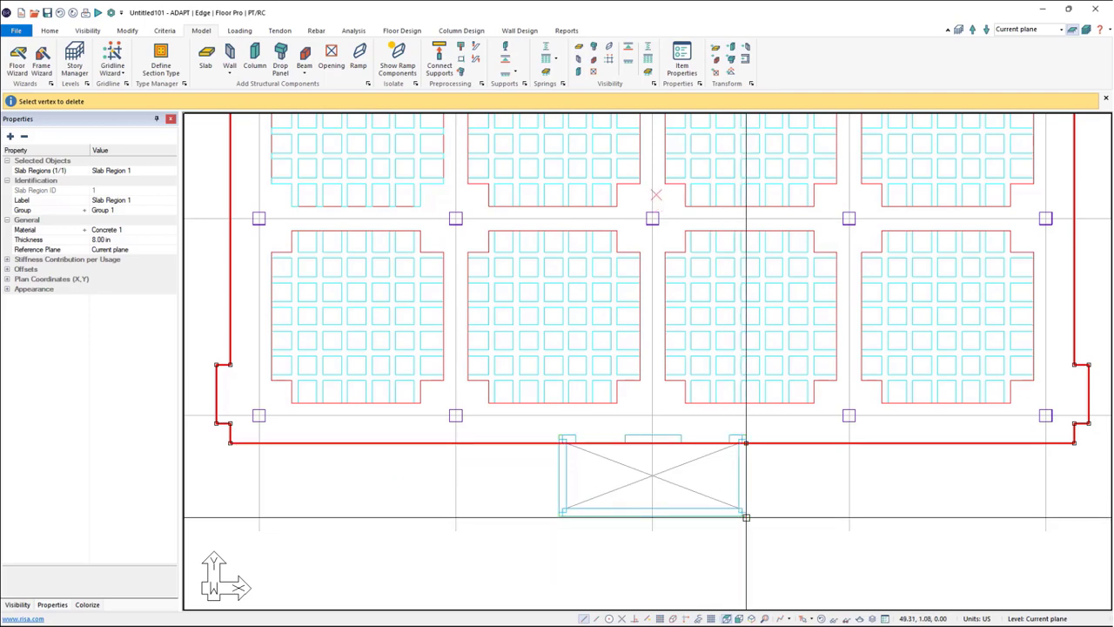
{"action": "left_click", "coordinate": [746, 443]}
Examine the slab, columns and walls in the 3D solid model from several angles, then close that view.
{"action": "middle_click_drag", "start_coordinate": [882, 423], "coordinate": [784, 431]}
{"action": "scroll", "coordinate": [784, 433], "scroll_direction": "down", "scroll_amount": 5}
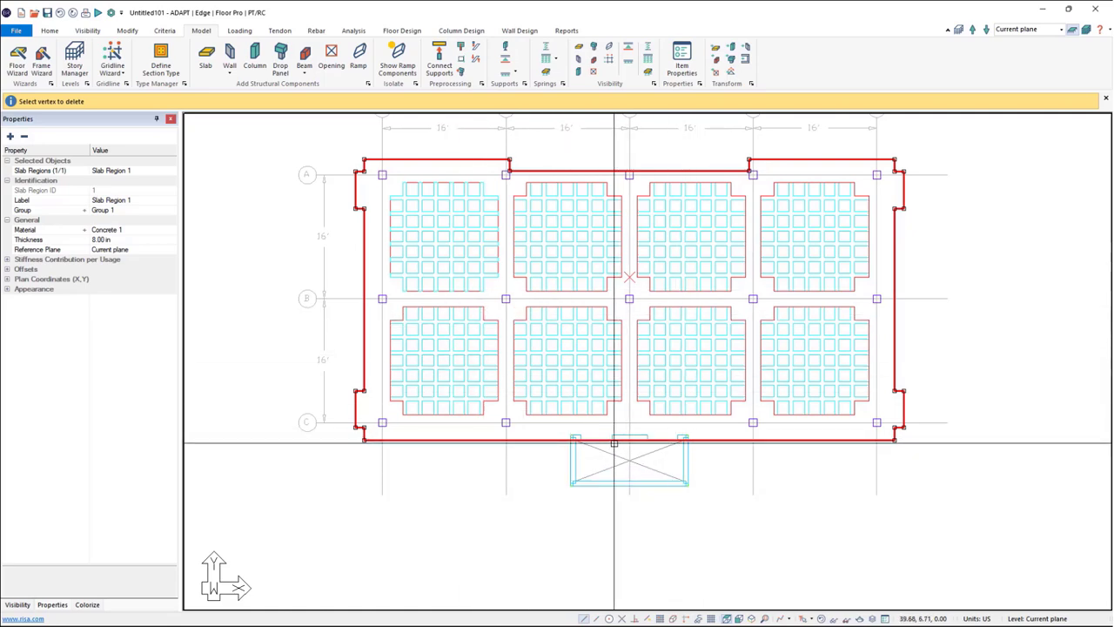
{"action": "middle_click_drag", "start_coordinate": [591, 371], "coordinate": [560, 441]}
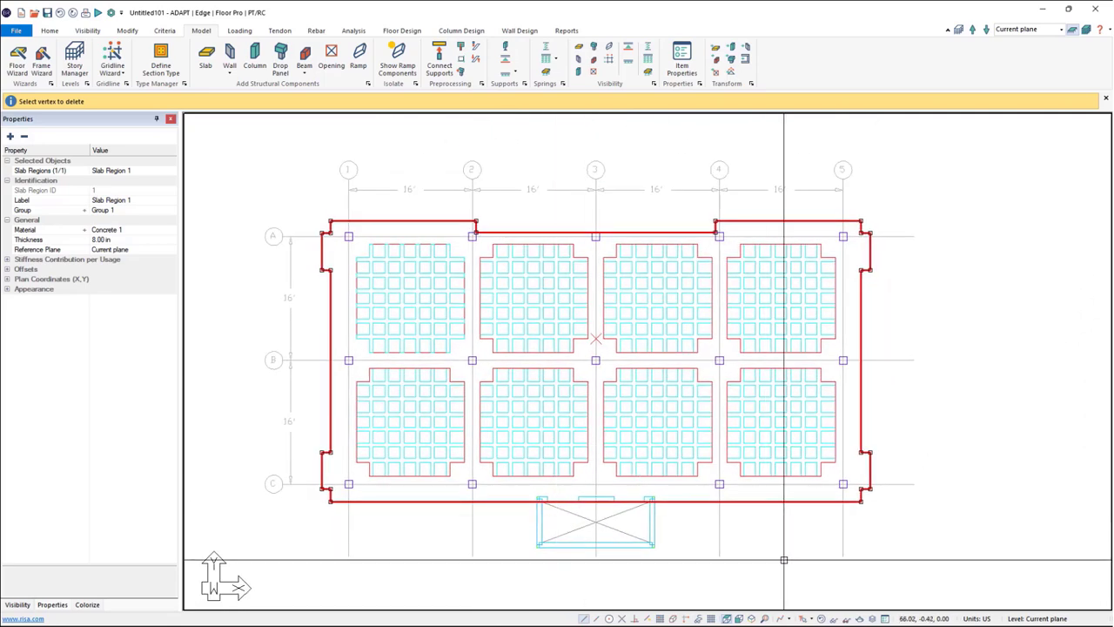
{"action": "left_click", "coordinate": [860, 619]}
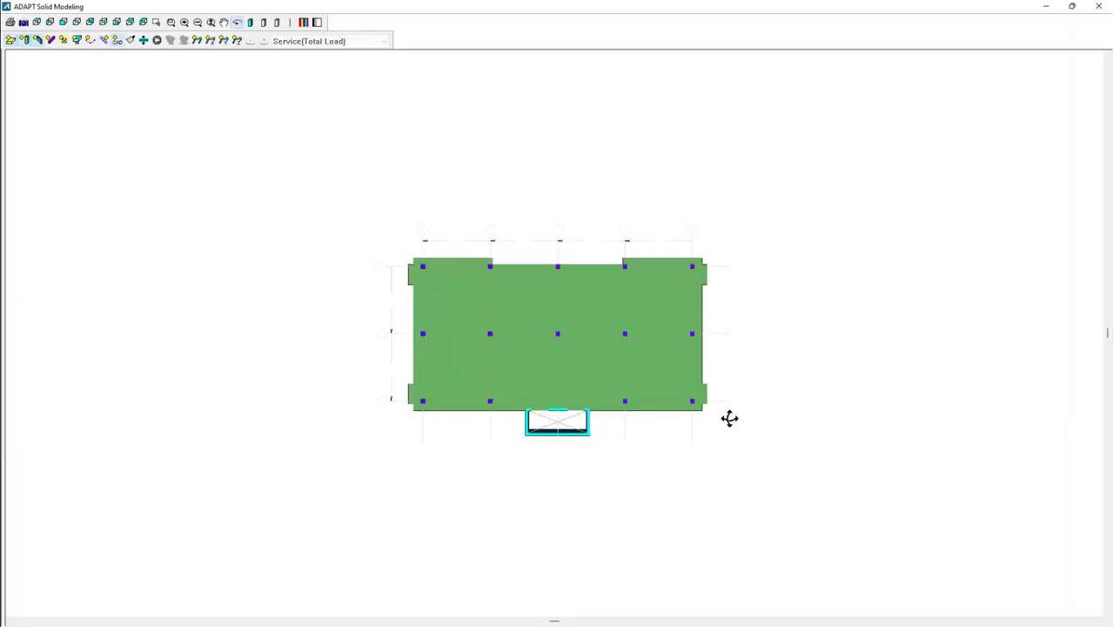
{"action": "left_click_drag", "start_coordinate": [763, 450], "coordinate": [746, 383]}
{"action": "scroll", "coordinate": [511, 384], "scroll_direction": "up", "scroll_amount": 2}
{"action": "scroll", "coordinate": [510, 384], "scroll_direction": "up", "scroll_amount": 1}
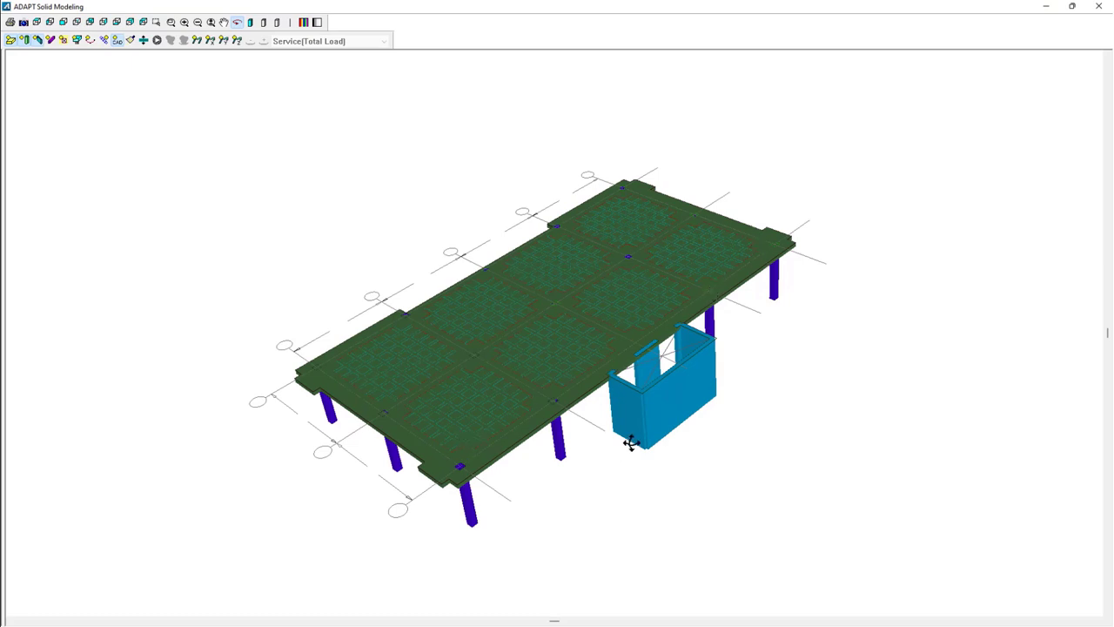
{"action": "left_click_drag", "start_coordinate": [630, 442], "coordinate": [628, 431]}
{"action": "left_click_drag", "start_coordinate": [608, 394], "coordinate": [608, 403]}
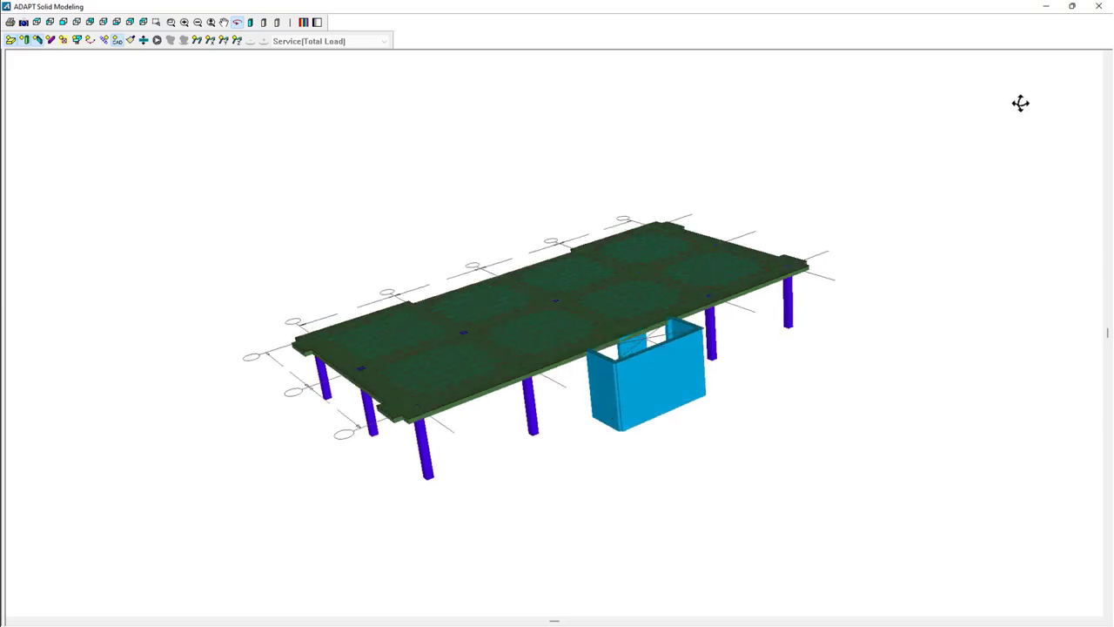
{"action": "left_click", "coordinate": [1098, 7]}
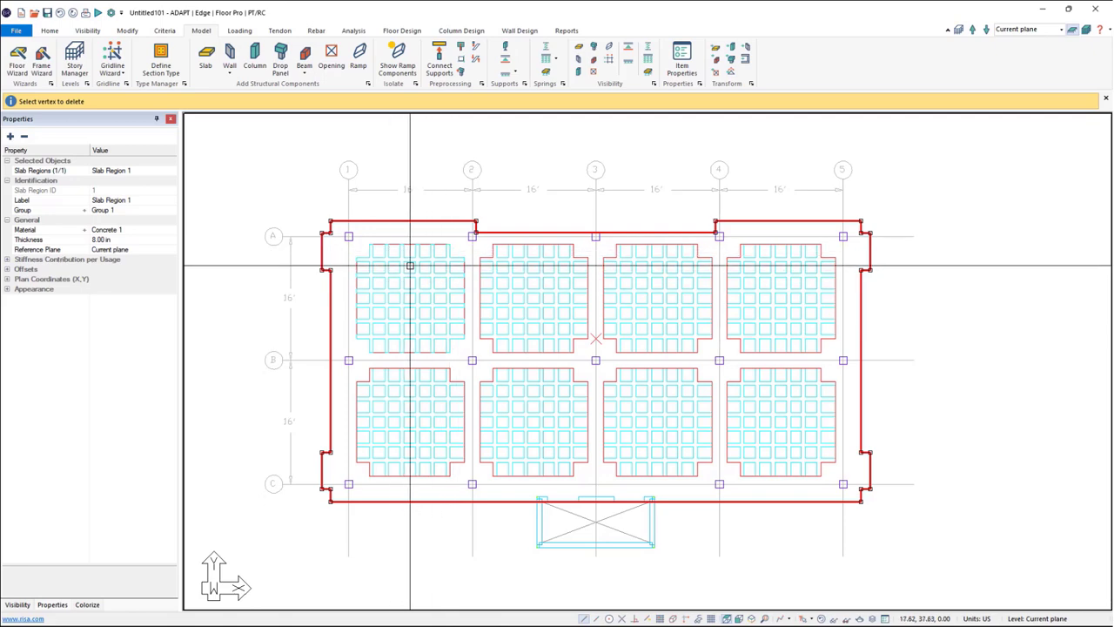
Draw a 4 in thick slab region along the stepped outline of the waffle panel between gridlines 1-2 and A-B.
{"action": "scroll", "coordinate": [409, 264], "scroll_direction": "up", "scroll_amount": 4}
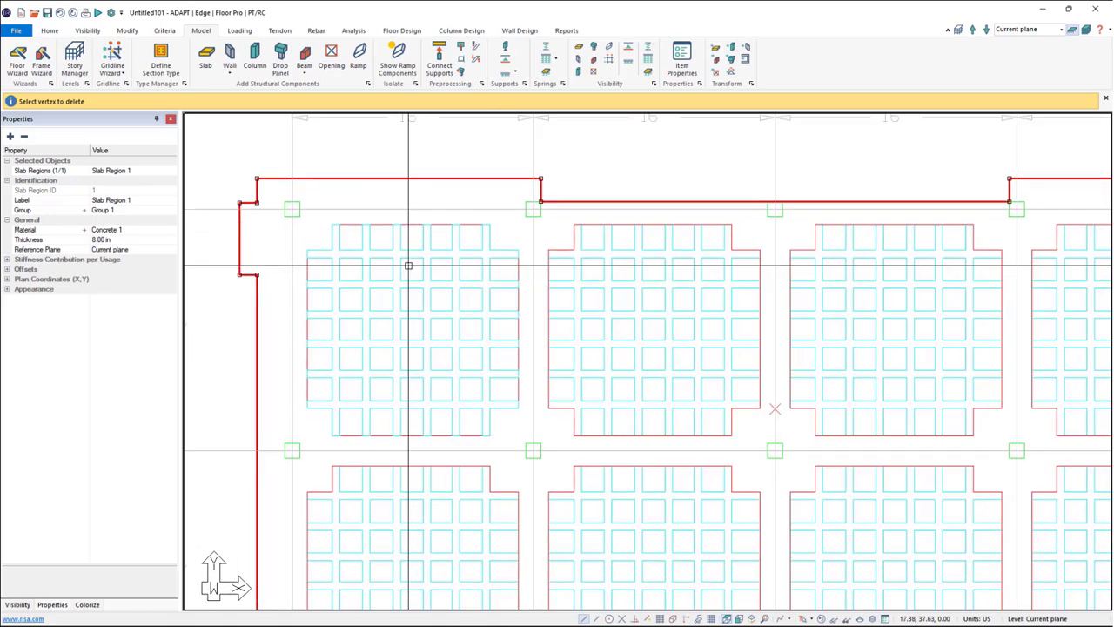
{"action": "scroll", "coordinate": [409, 268], "scroll_direction": "up", "scroll_amount": 4}
{"action": "middle_click_drag", "start_coordinate": [411, 287], "coordinate": [446, 326]}
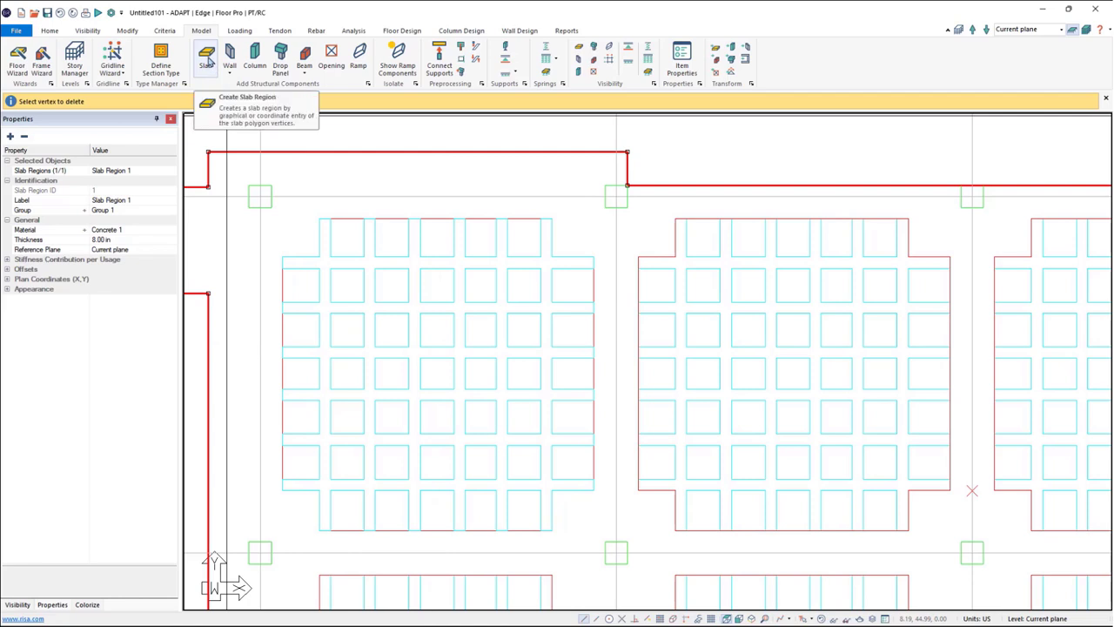
{"action": "left_click", "coordinate": [207, 58]}
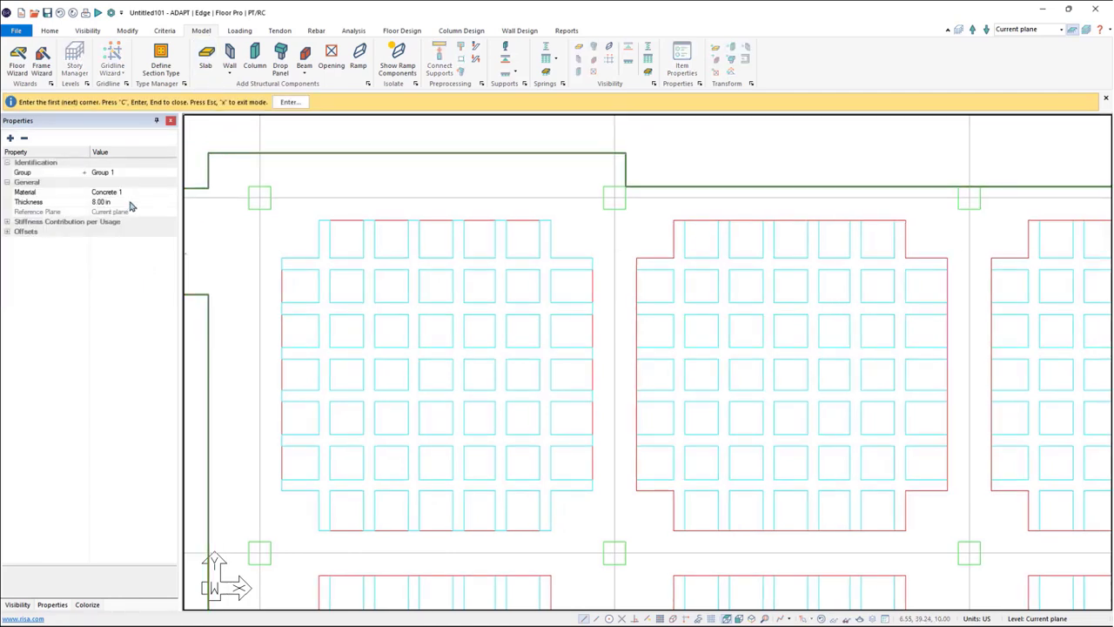
{"action": "left_click", "coordinate": [129, 201]}
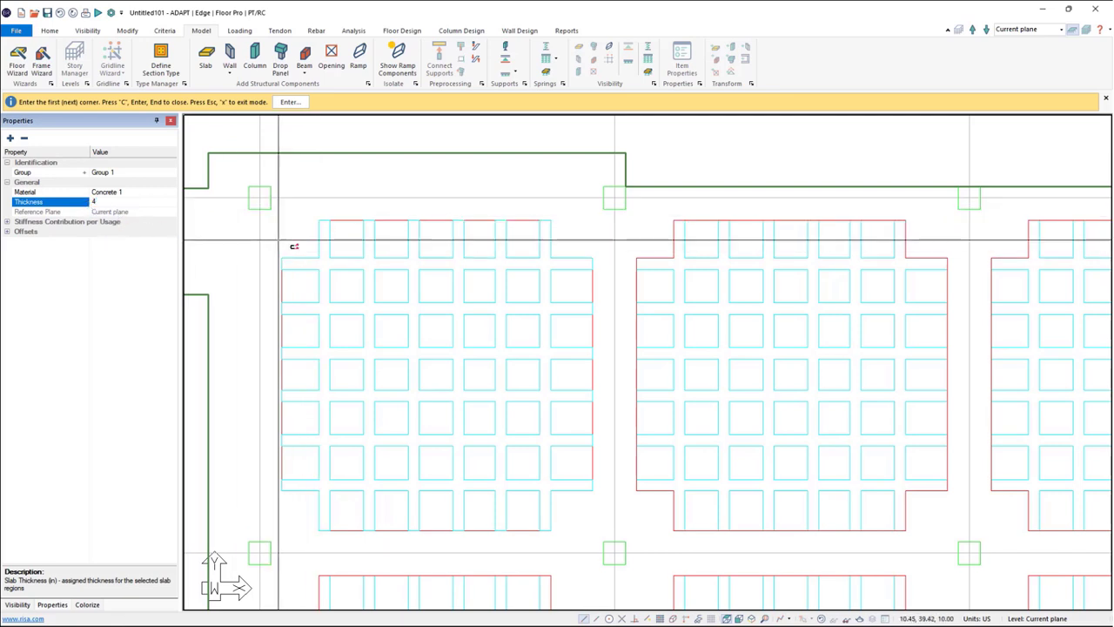
{"action": "left_click", "coordinate": [322, 221]}
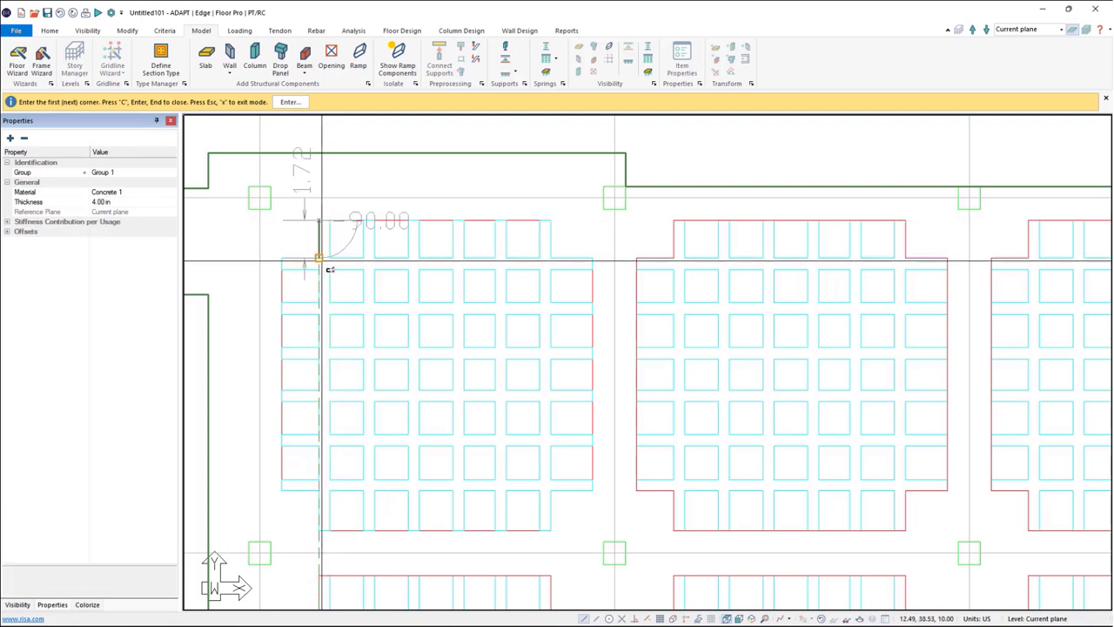
{"action": "left_click", "coordinate": [329, 269]}
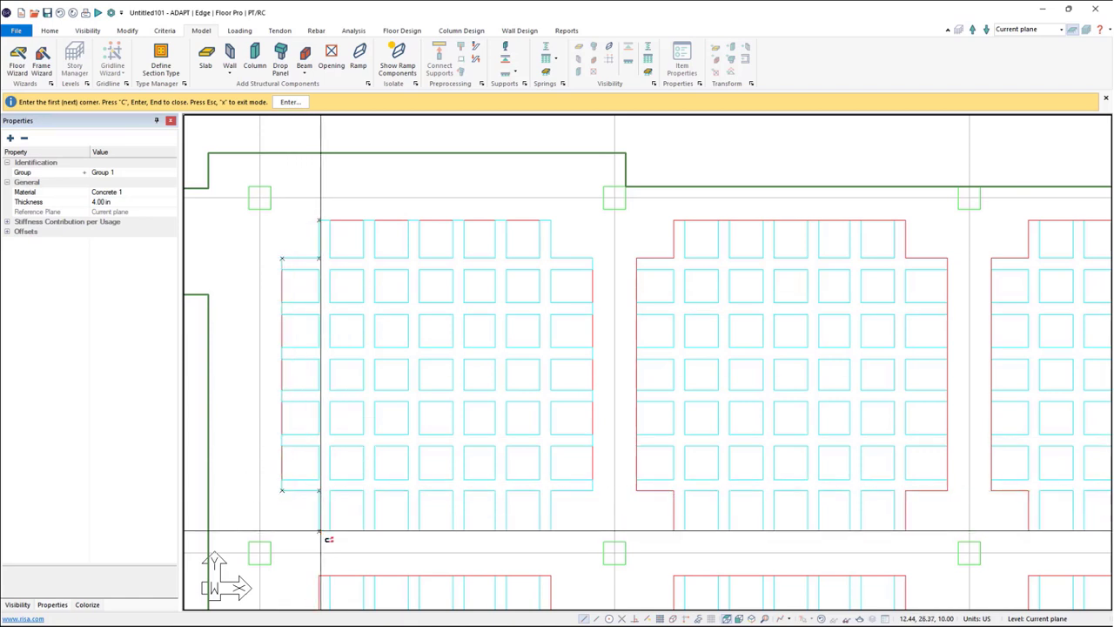
{"action": "left_click", "coordinate": [321, 530]}
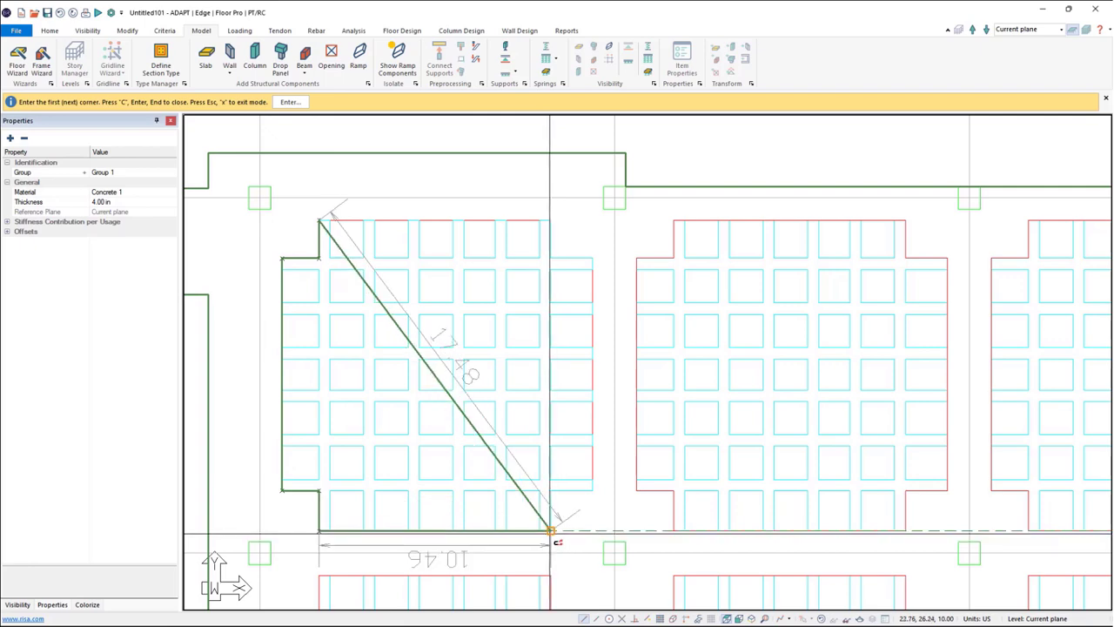
{"action": "left_click", "coordinate": [550, 530]}
{"action": "left_click", "coordinate": [550, 492]}
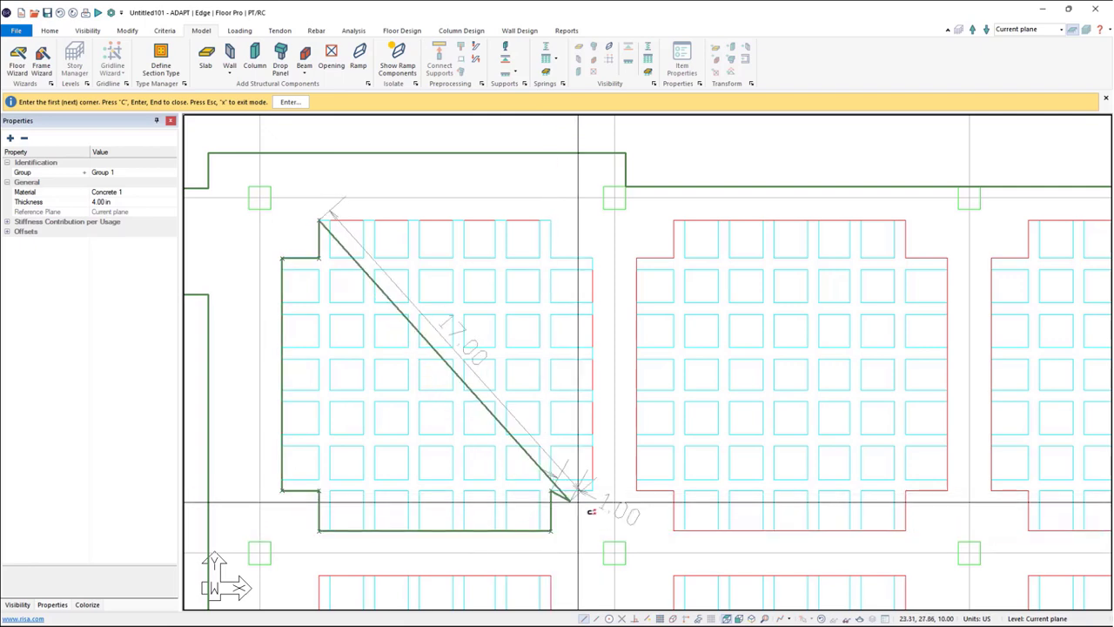
{"action": "left_click", "coordinate": [591, 490]}
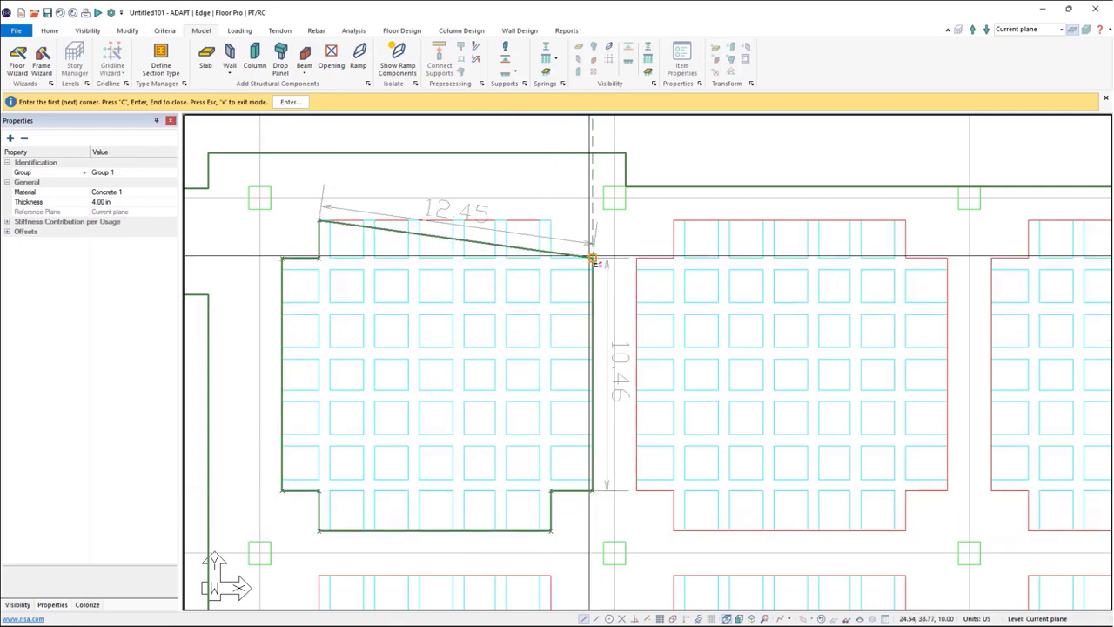
{"action": "left_click", "coordinate": [592, 257]}
{"action": "left_click", "coordinate": [550, 258]}
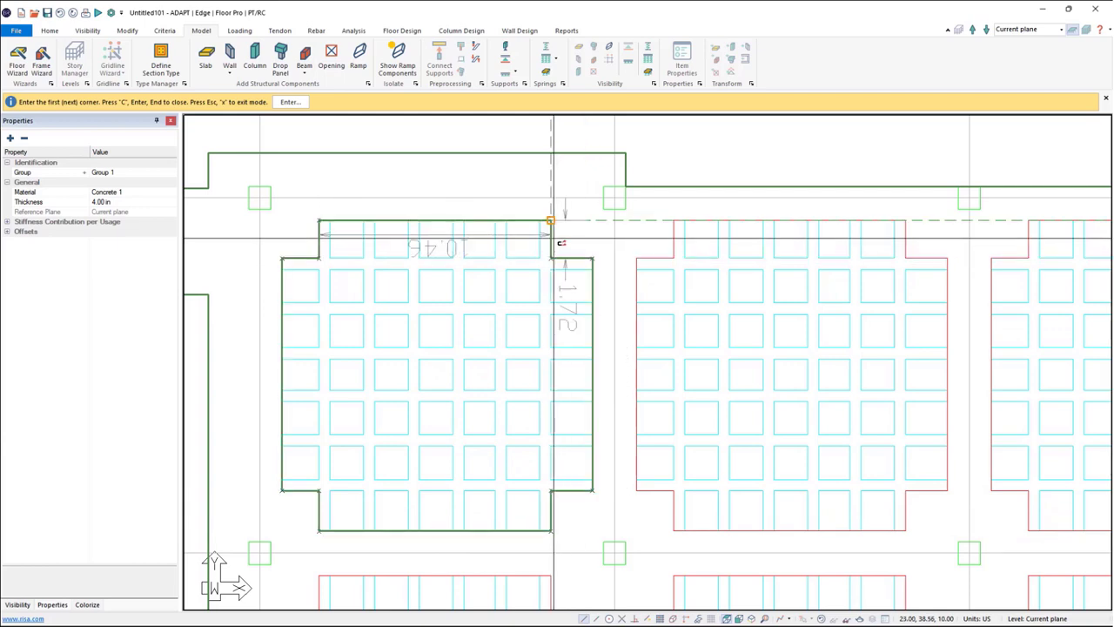
{"action": "left_click", "coordinate": [550, 221]}
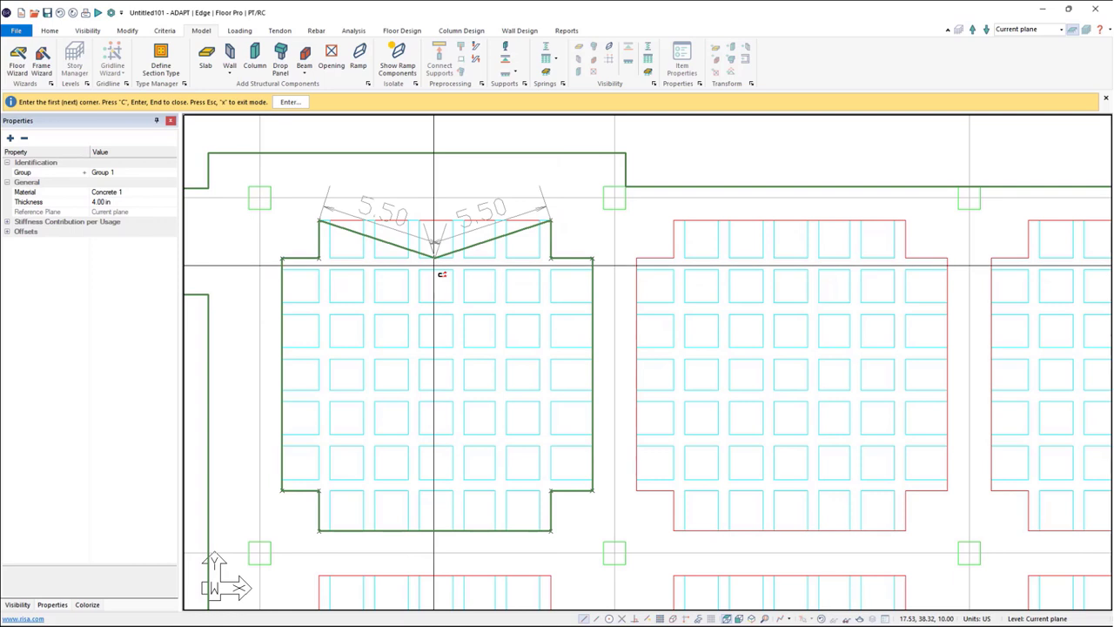
{"action": "key", "text": "Return"}
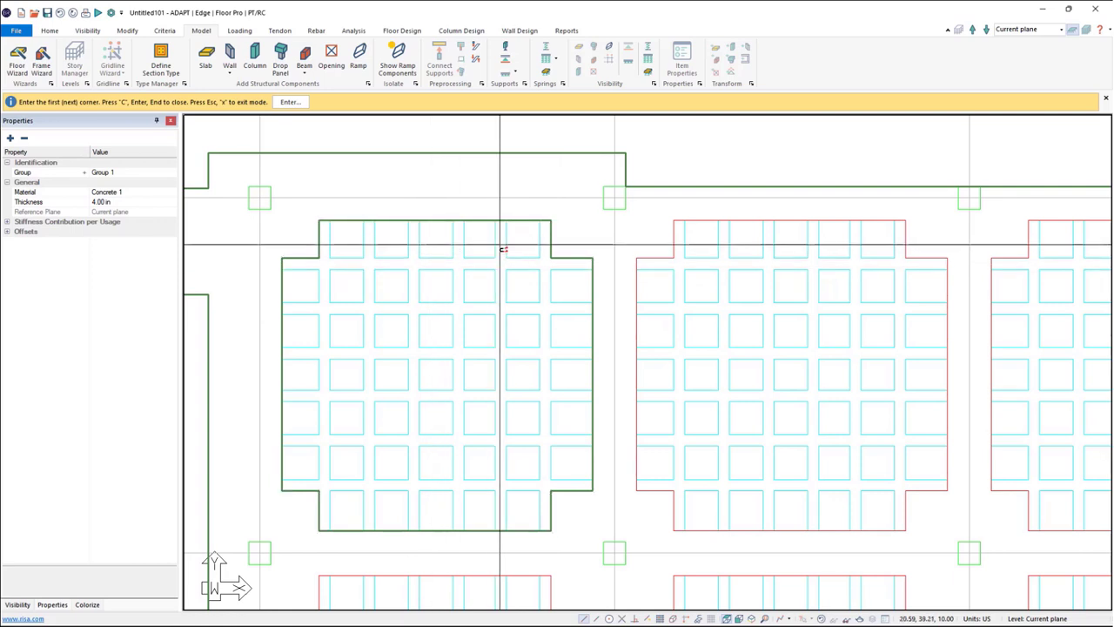
{"action": "scroll", "coordinate": [313, 275], "scroll_direction": "down", "scroll_amount": 2}
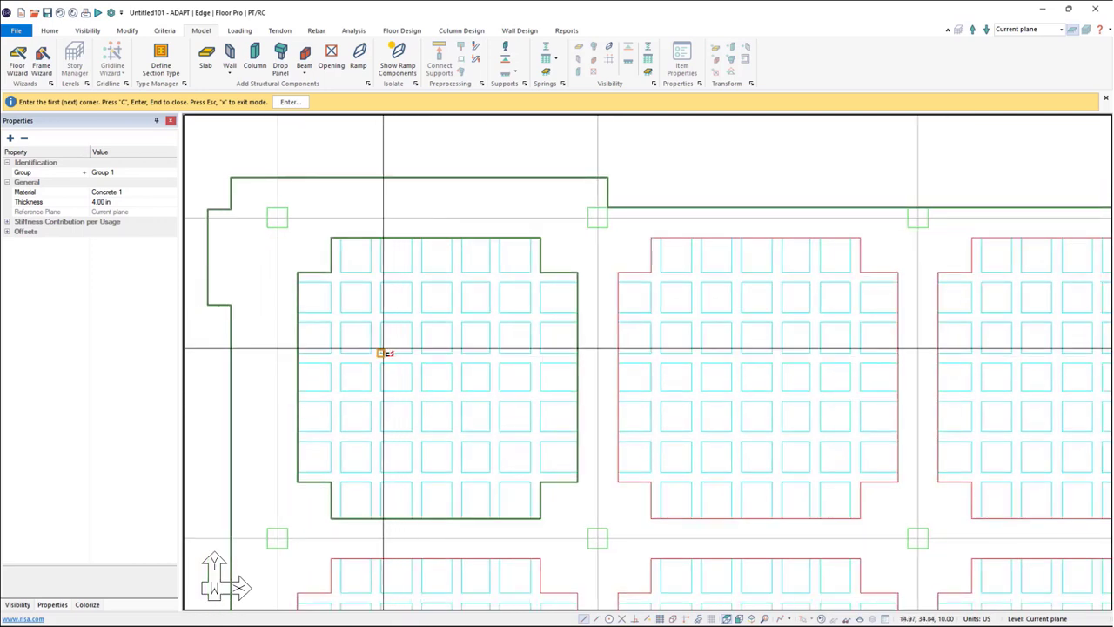
{"action": "right_click", "coordinate": [380, 347]}
{"action": "left_click", "coordinate": [385, 348]}
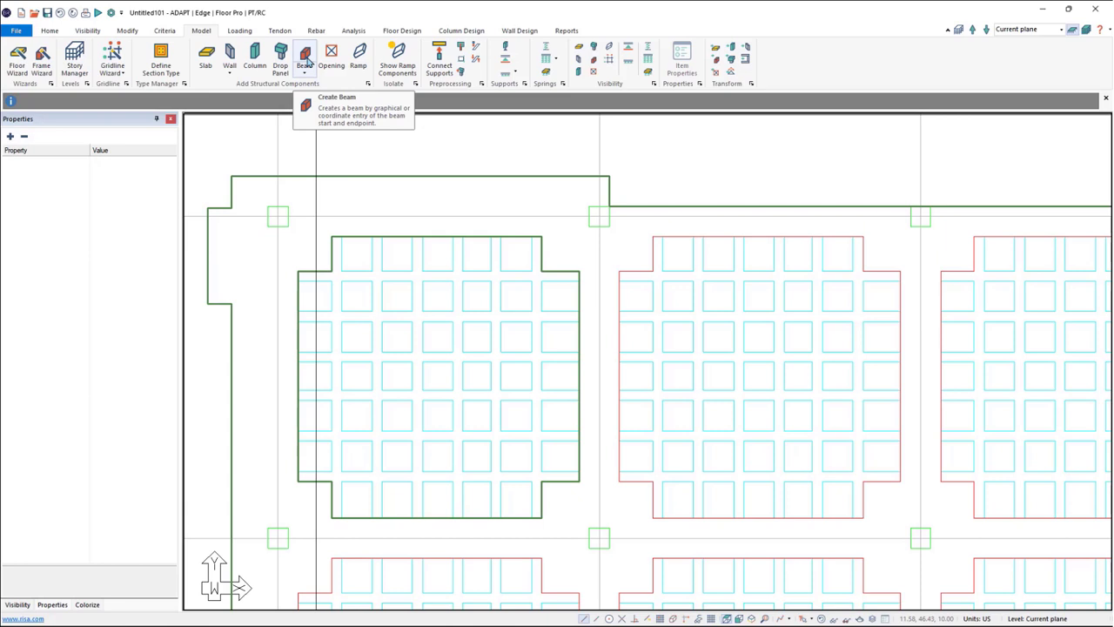
Draw a beam 6 in wide and 4 in deep, with 4 in Z offsets at both ends, along the panel's uppermost full-width rib.
{"action": "left_click", "coordinate": [306, 59]}
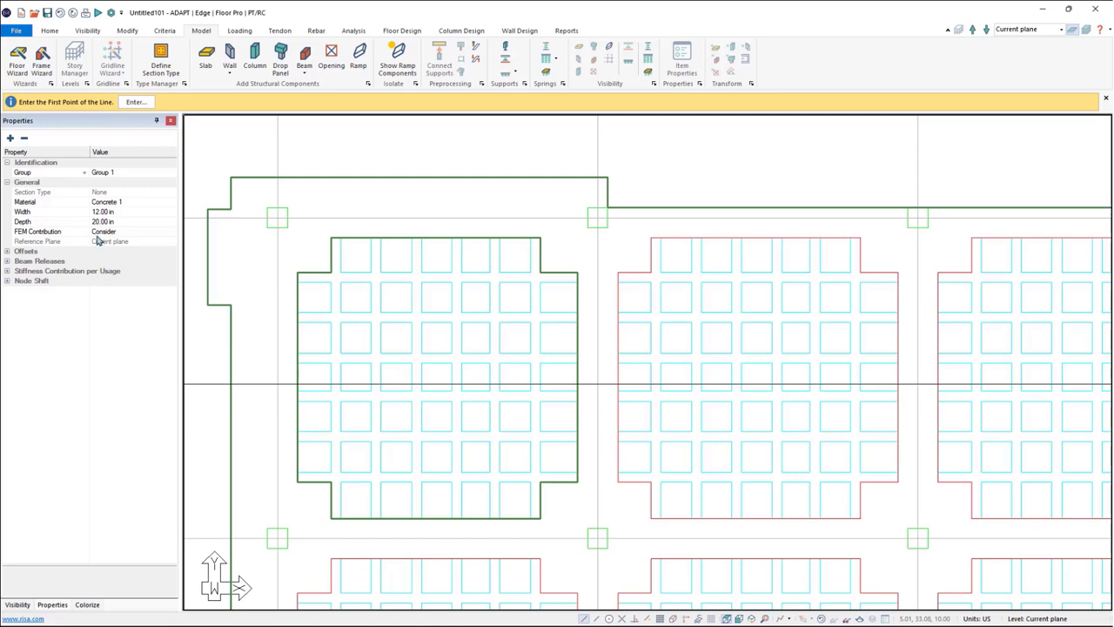
{"action": "left_click", "coordinate": [108, 212]}
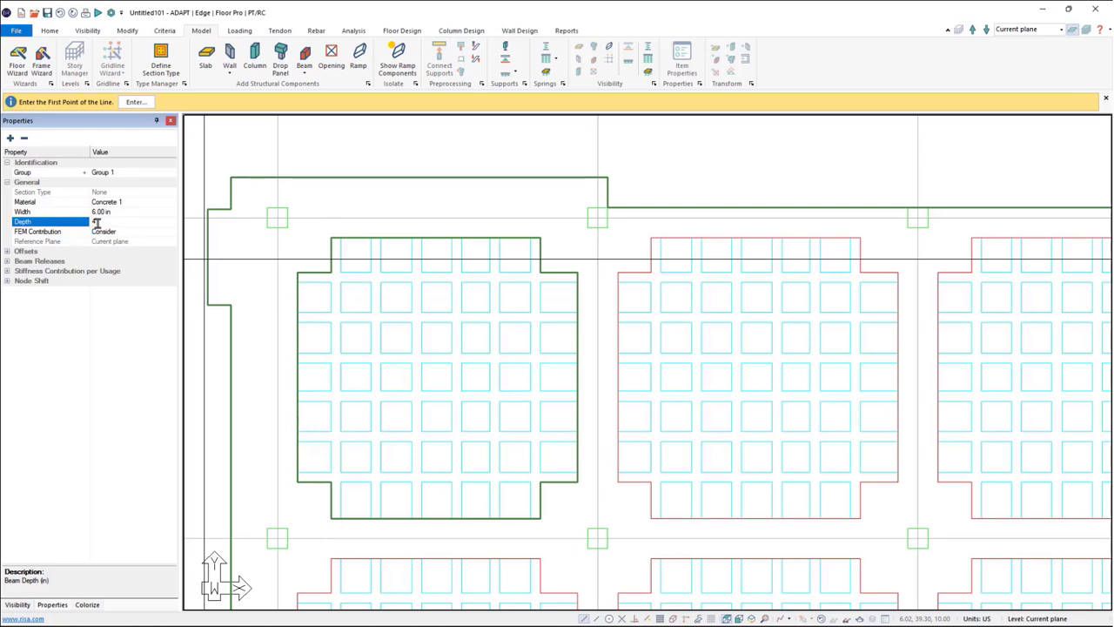
{"action": "left_click", "coordinate": [7, 252]}
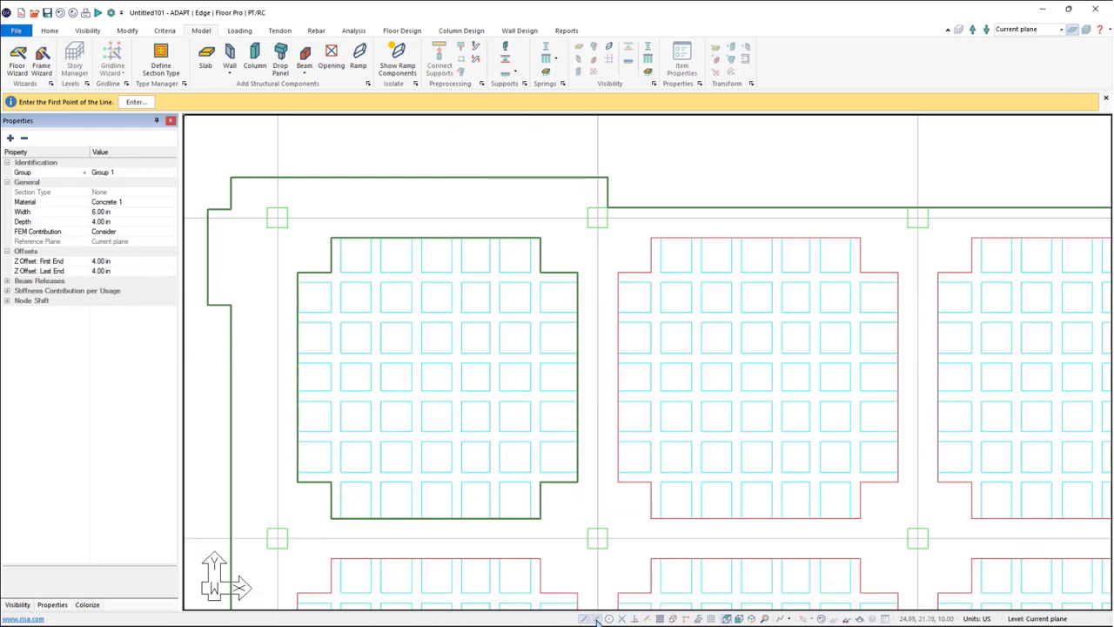
{"action": "left_click", "coordinate": [300, 278]}
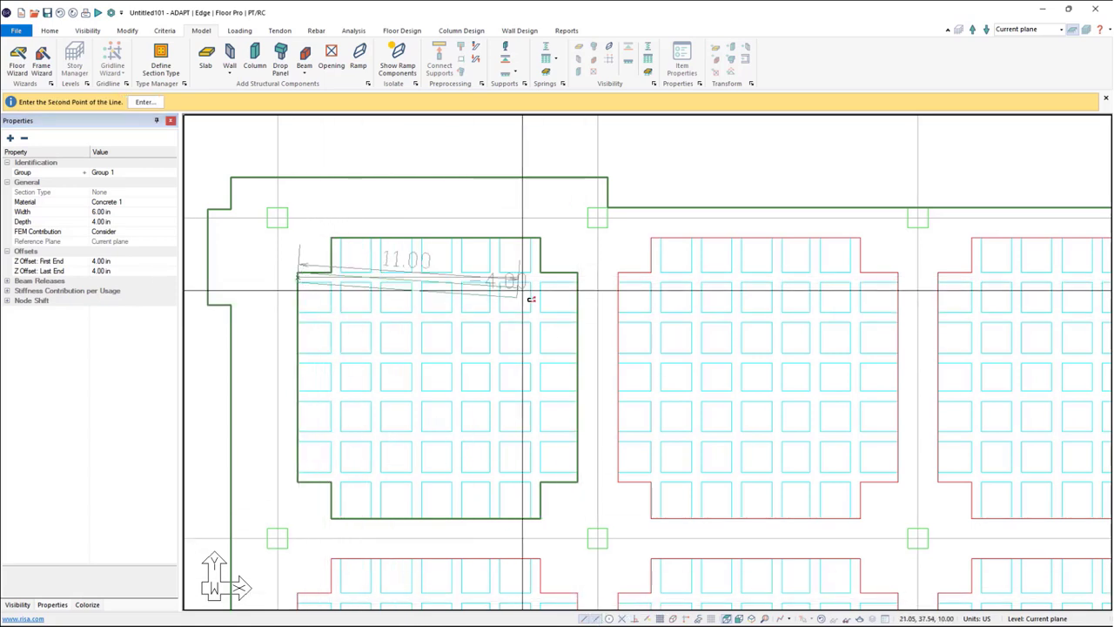
{"action": "left_click", "coordinate": [577, 278]}
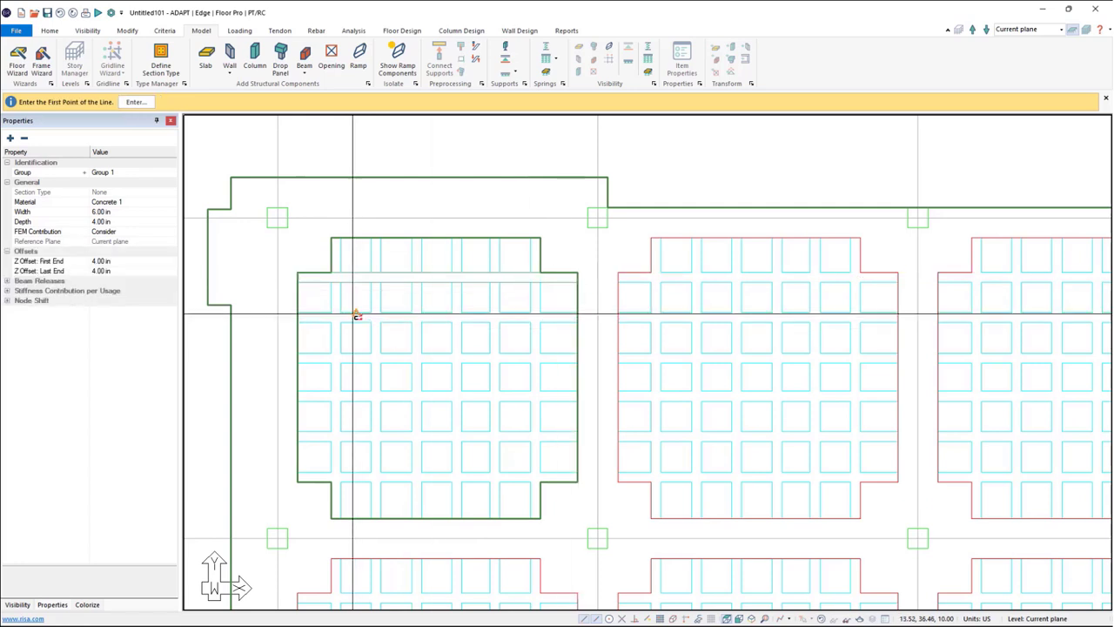
{"action": "right_click", "coordinate": [360, 291]}
{"action": "left_click", "coordinate": [363, 295]}
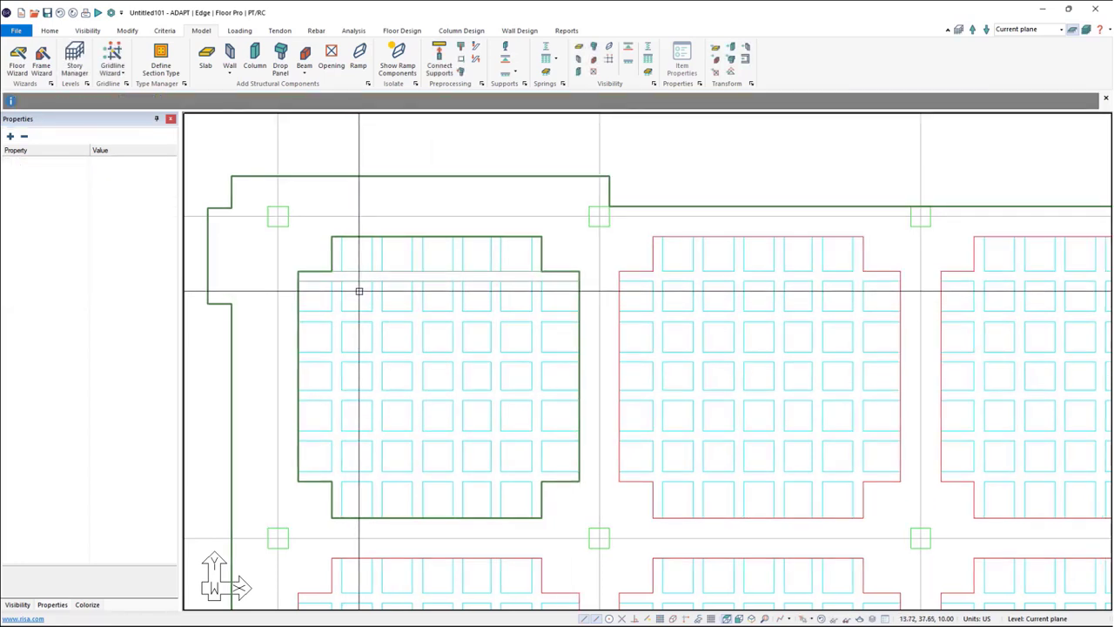
Duplicate the uppermost full-width rib beam onto the five parallel ribs below it in the waffle panel between gridlines 1-2 and A-B.
{"action": "left_click", "coordinate": [360, 283]}
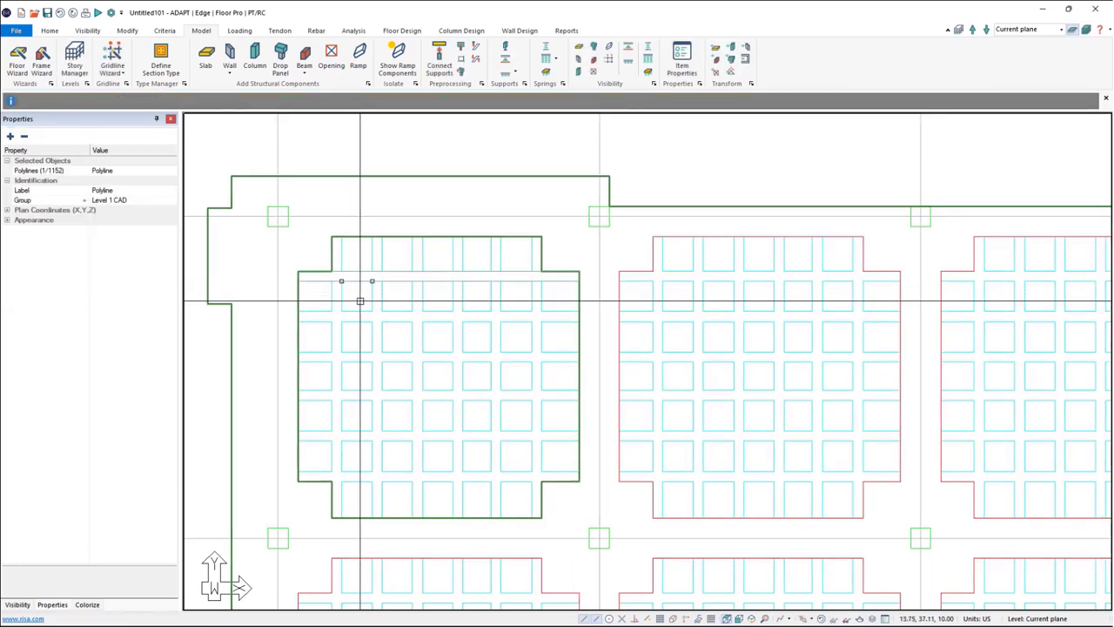
{"action": "key", "text": "Tab"}
{"action": "key", "text": "Tab"}
{"action": "key", "text": "Tab"}
{"action": "key", "text": "Tab"}
{"action": "key", "text": "Tab"}
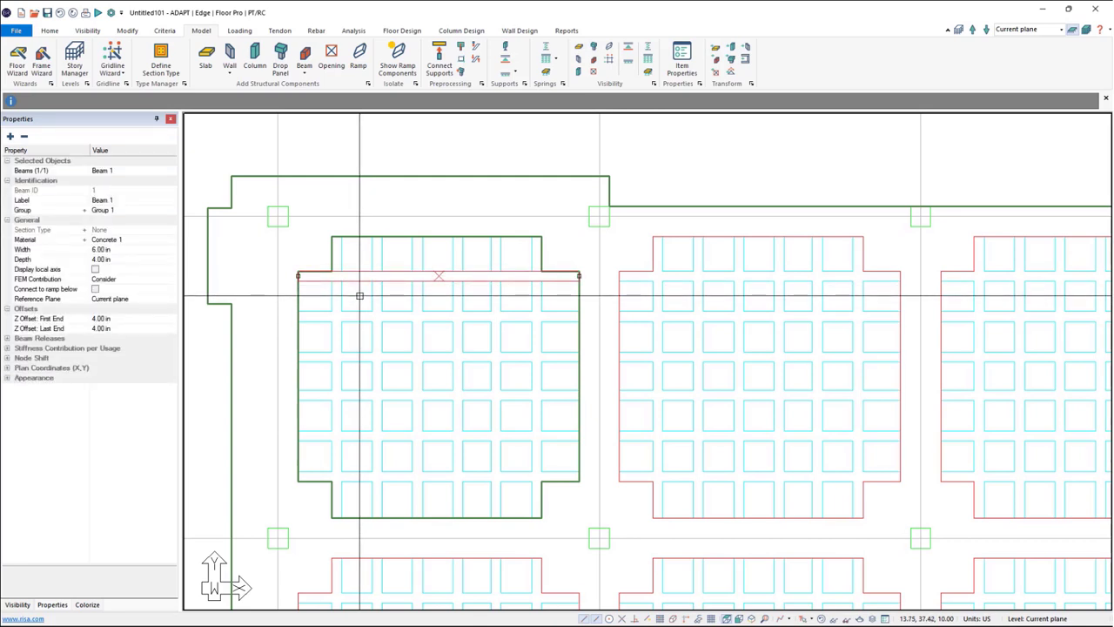
{"action": "key", "text": "Tab"}
{"action": "left_click", "coordinate": [127, 31]}
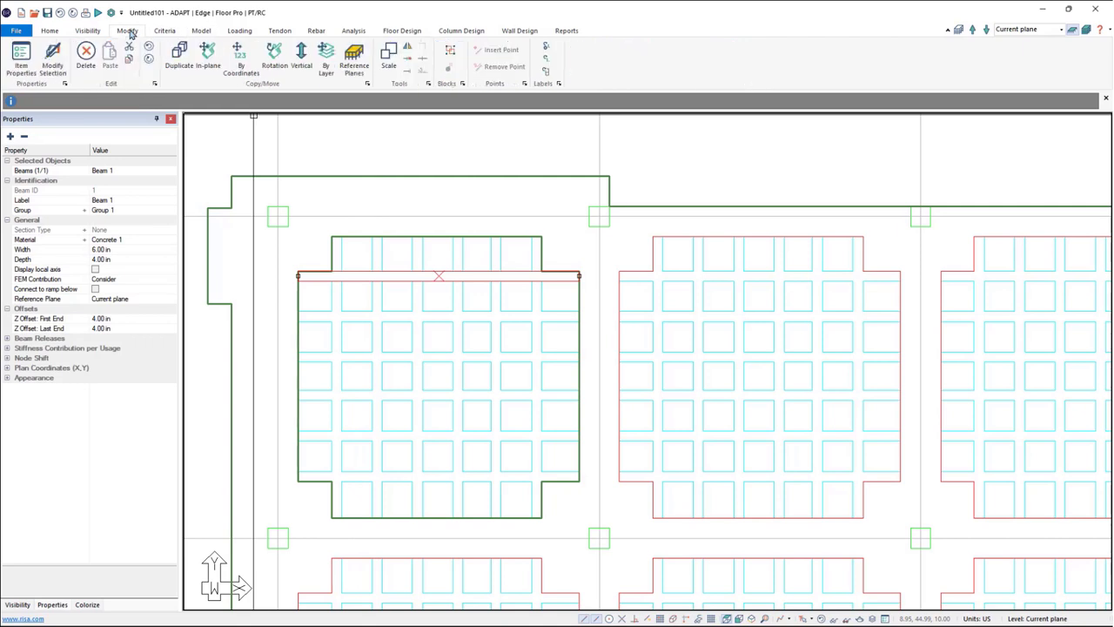
{"action": "left_click", "coordinate": [174, 59]}
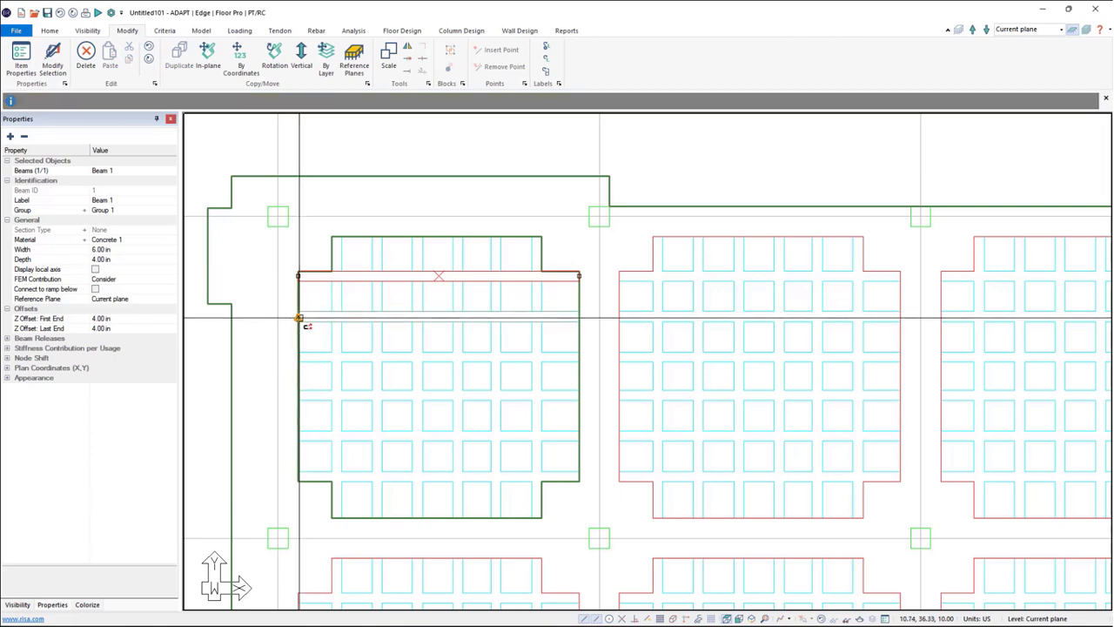
{"action": "left_click", "coordinate": [304, 352]}
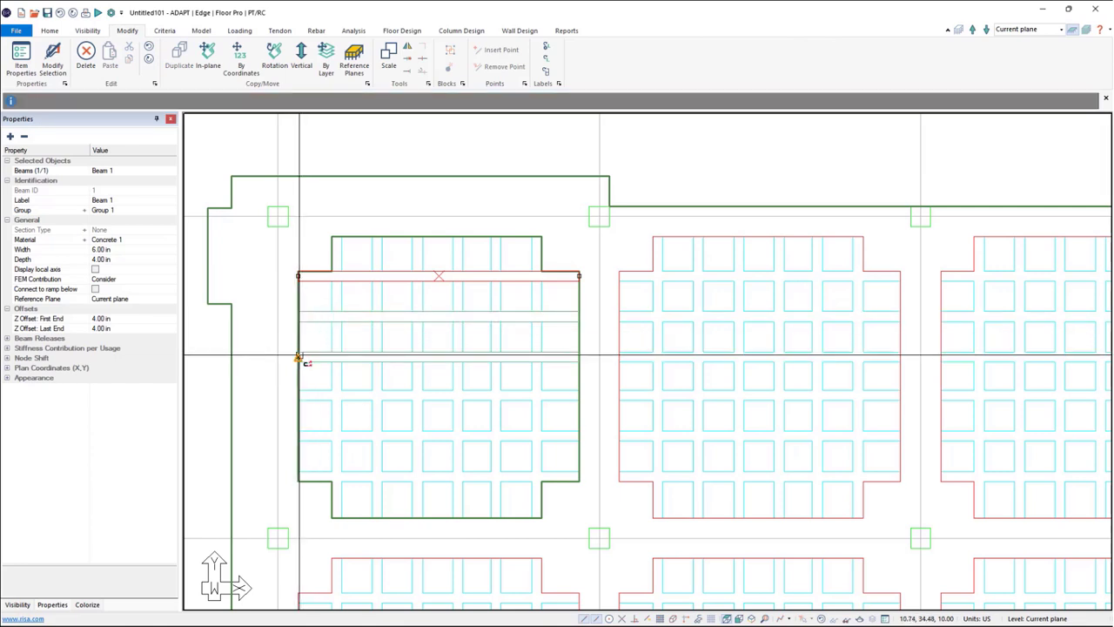
{"action": "left_click", "coordinate": [304, 401]}
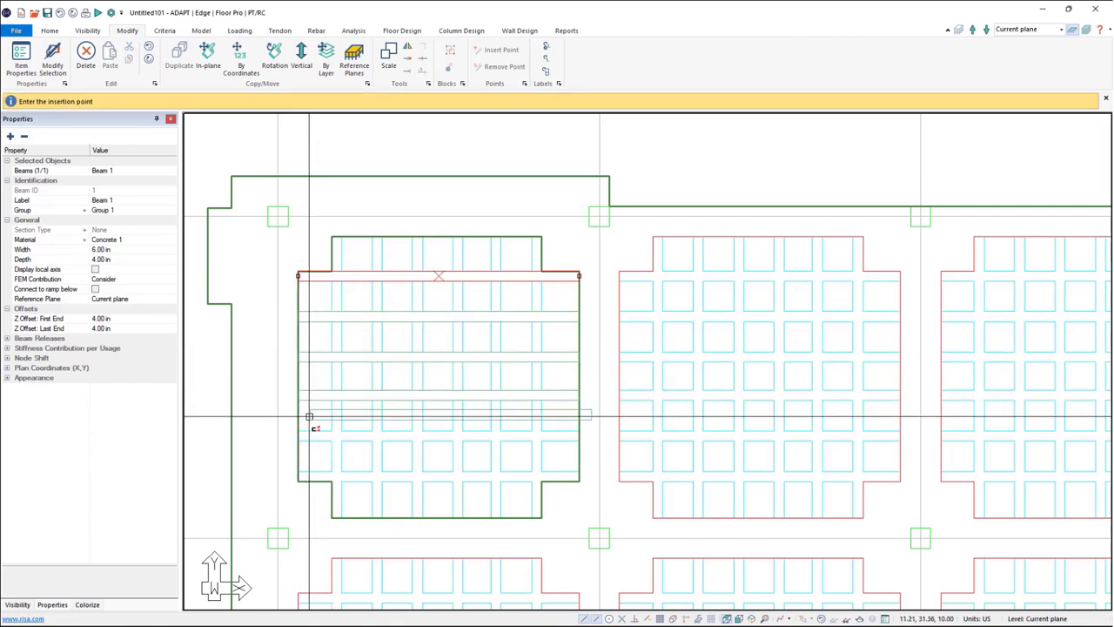
{"action": "left_click", "coordinate": [299, 441]}
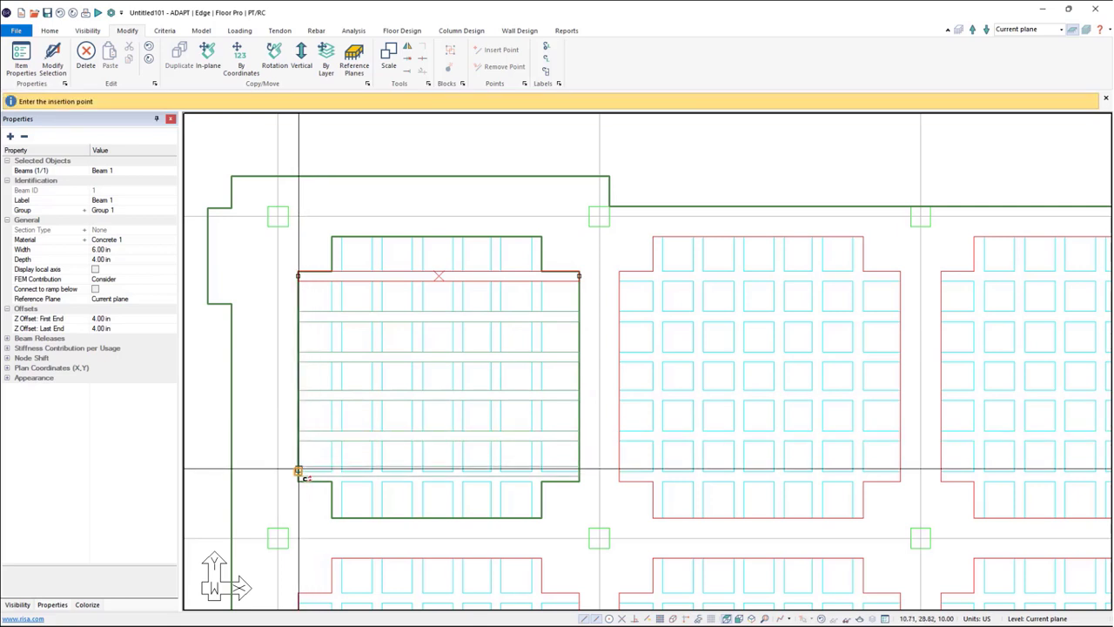
{"action": "left_click", "coordinate": [298, 476]}
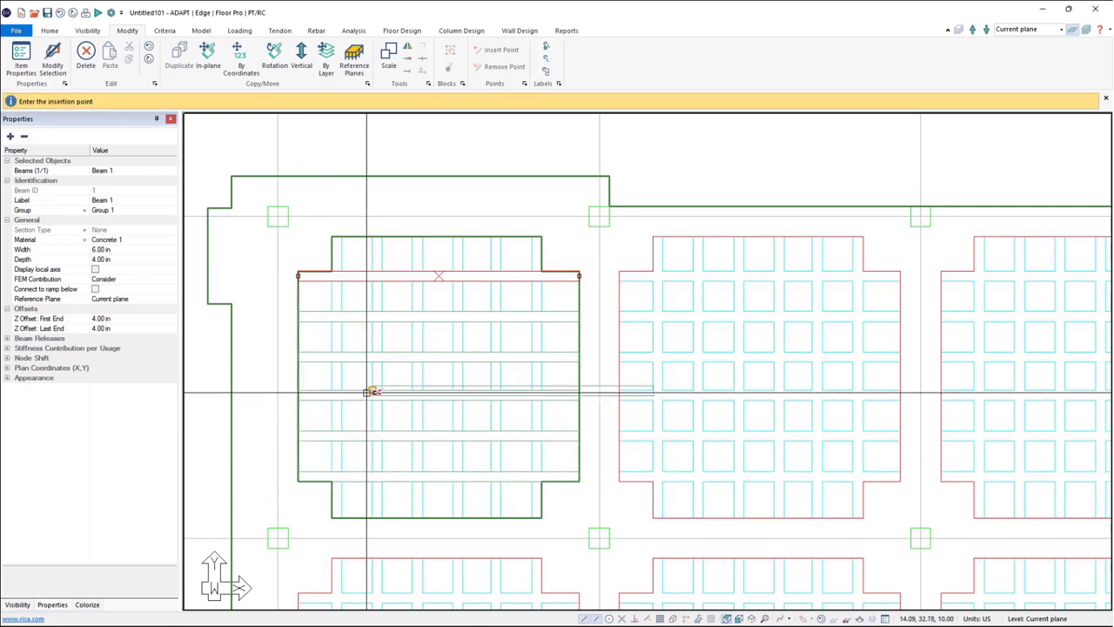
{"action": "right_click", "coordinate": [383, 298]}
{"action": "left_click", "coordinate": [413, 321]}
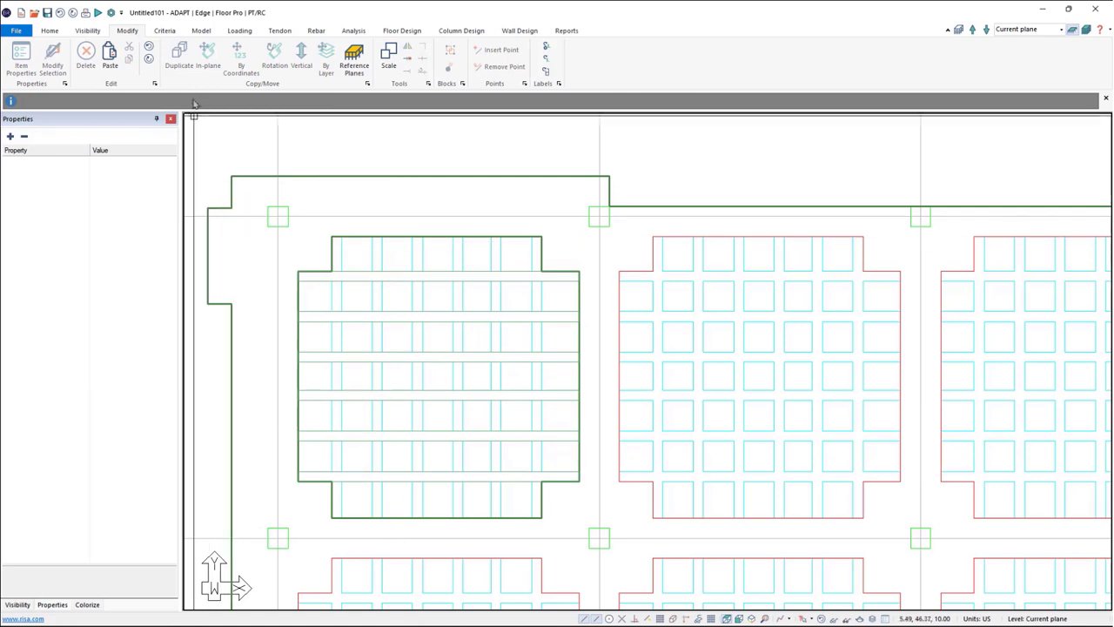
Draw a beam 6 in wide and 4 in deep, with 4 in Z offsets at both ends, along the same panel's leftmost full-height rib.
{"action": "left_click", "coordinate": [201, 31]}
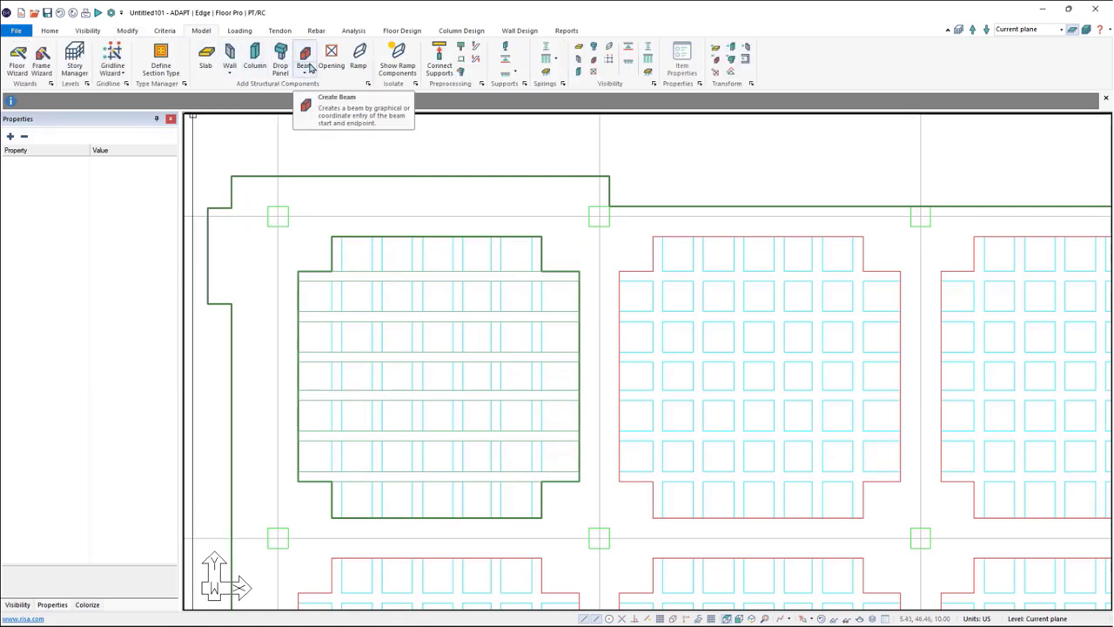
{"action": "left_click", "coordinate": [304, 57]}
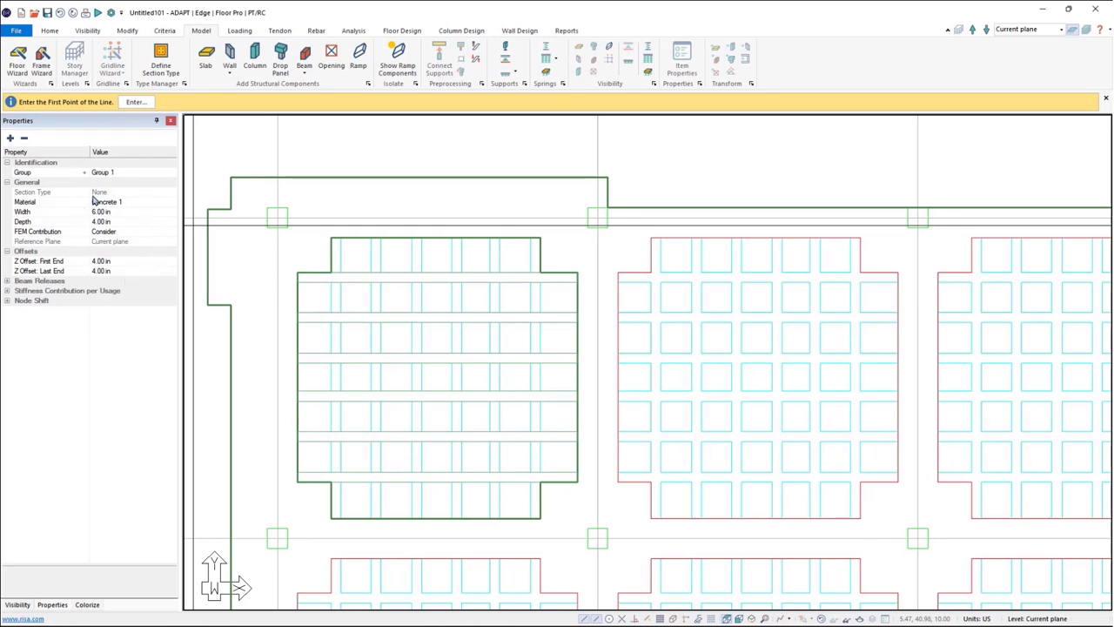
{"action": "right_click", "coordinate": [340, 274]}
{"action": "left_click", "coordinate": [337, 298]}
{"action": "left_click", "coordinate": [336, 297]}
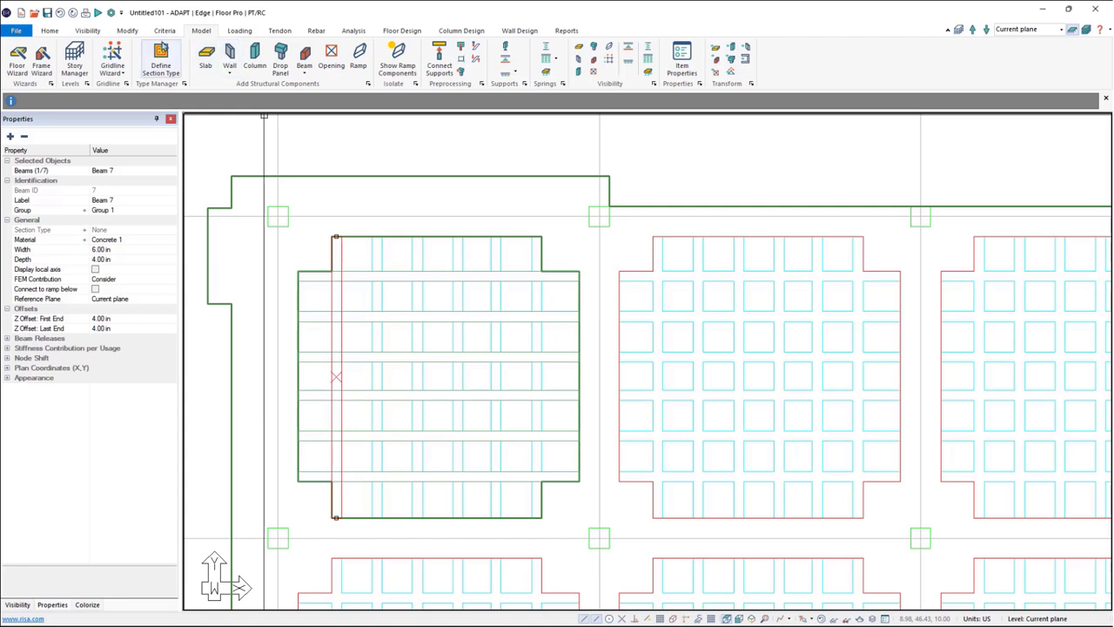
Duplicate the leftmost full-height rib beam onto the five parallel ribs to its right in the same panel.
{"action": "left_click", "coordinate": [131, 31]}
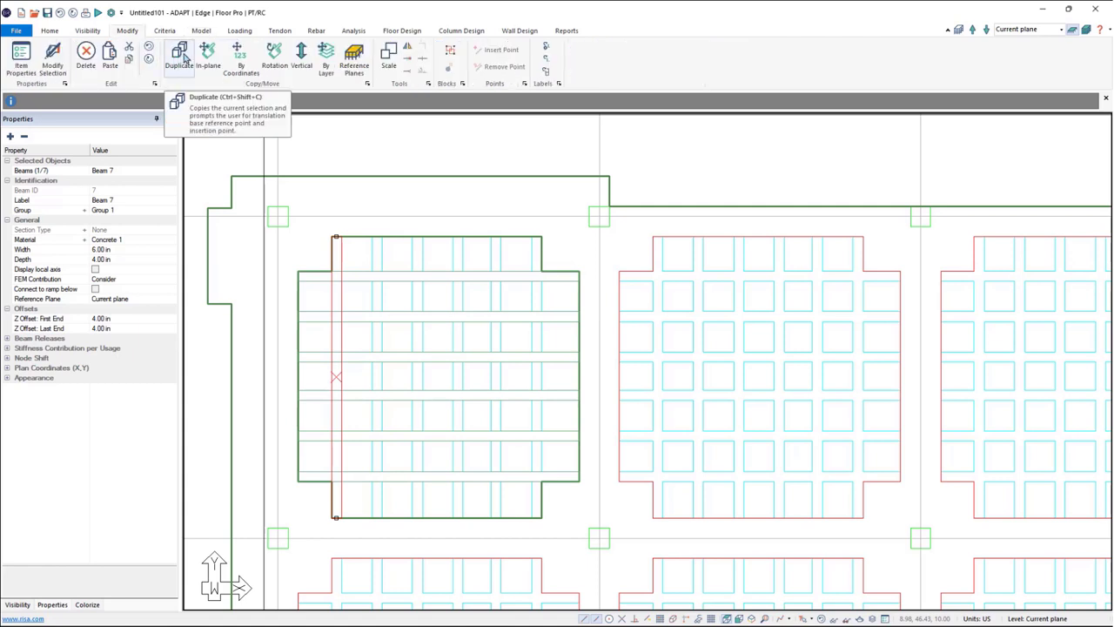
{"action": "left_click", "coordinate": [181, 57]}
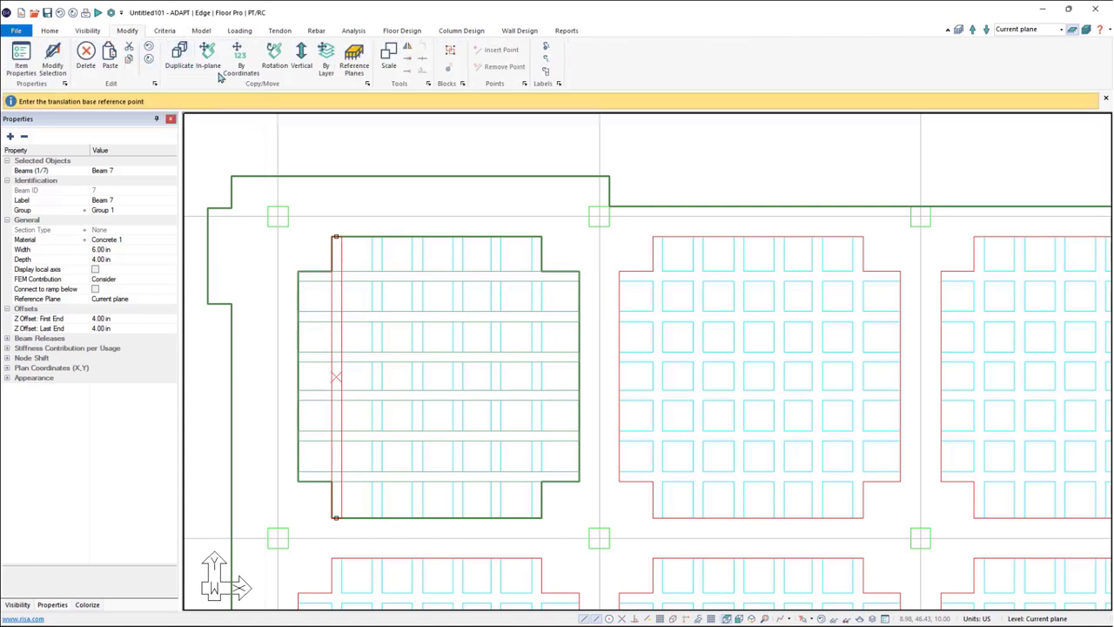
{"action": "left_click", "coordinate": [335, 237]}
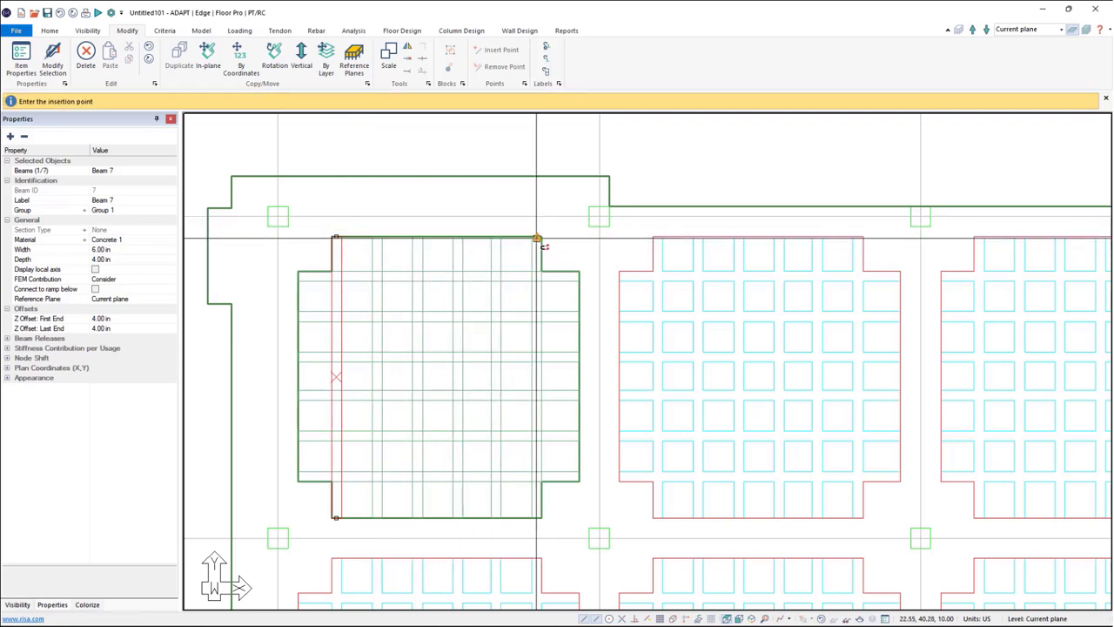
{"action": "scroll", "coordinate": [455, 290], "scroll_direction": "down", "scroll_amount": 4}
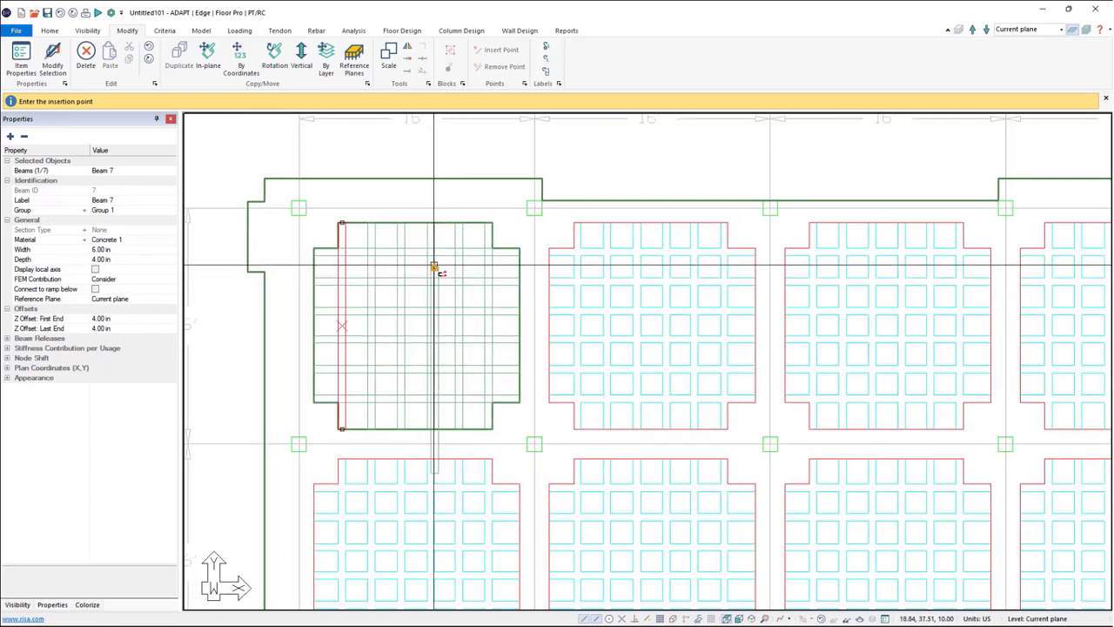
{"action": "left_click", "coordinate": [433, 265]}
{"action": "scroll", "coordinate": [455, 266], "scroll_direction": "down", "scroll_amount": 3}
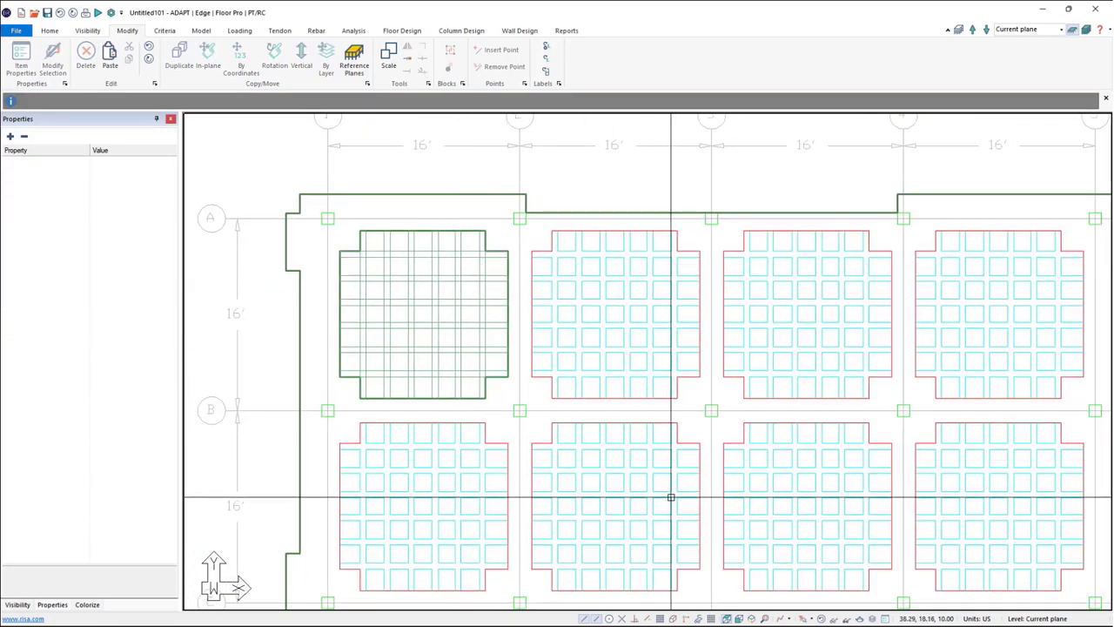
Duplicate all the beams, selected by type, together with the 4 in panel slab region into the three other panels between gridlines A and B.
{"action": "scroll", "coordinate": [670, 497], "scroll_direction": "down", "scroll_amount": 3}
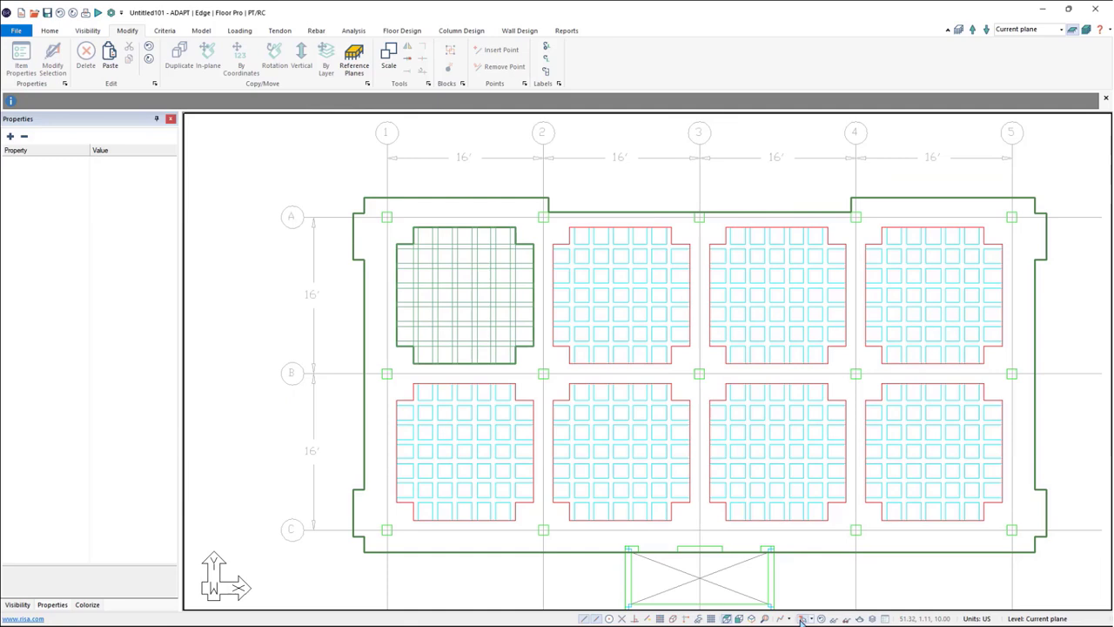
{"action": "left_click", "coordinate": [801, 619]}
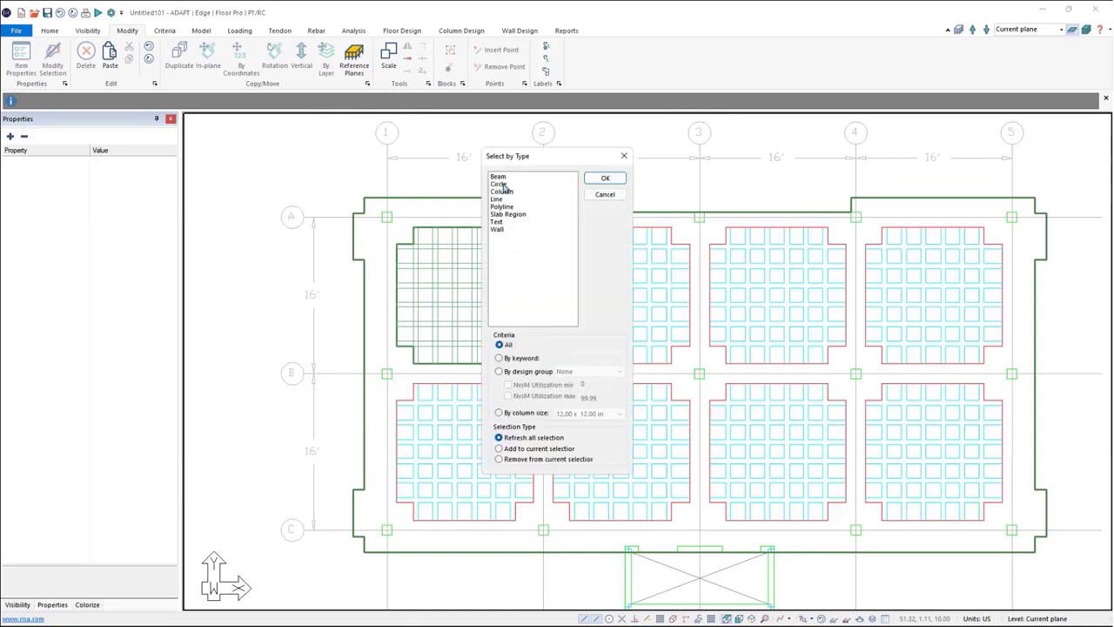
{"action": "left_click", "coordinate": [605, 178]}
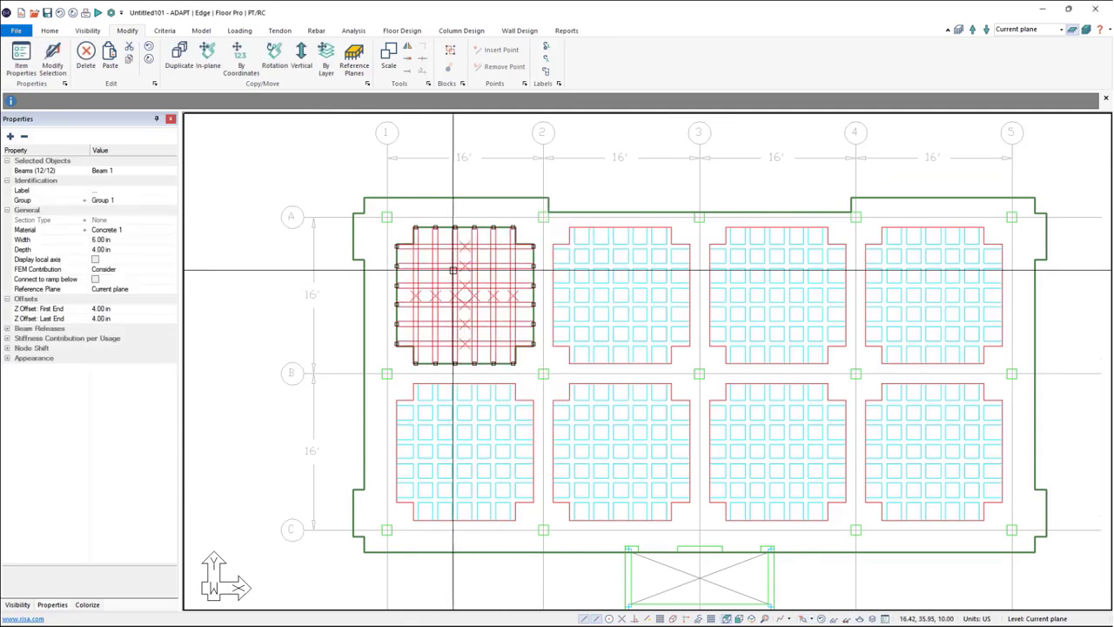
{"action": "scroll", "coordinate": [444, 235], "scroll_direction": "up", "scroll_amount": 4}
{"action": "scroll", "coordinate": [444, 237], "scroll_direction": "up", "scroll_amount": 2}
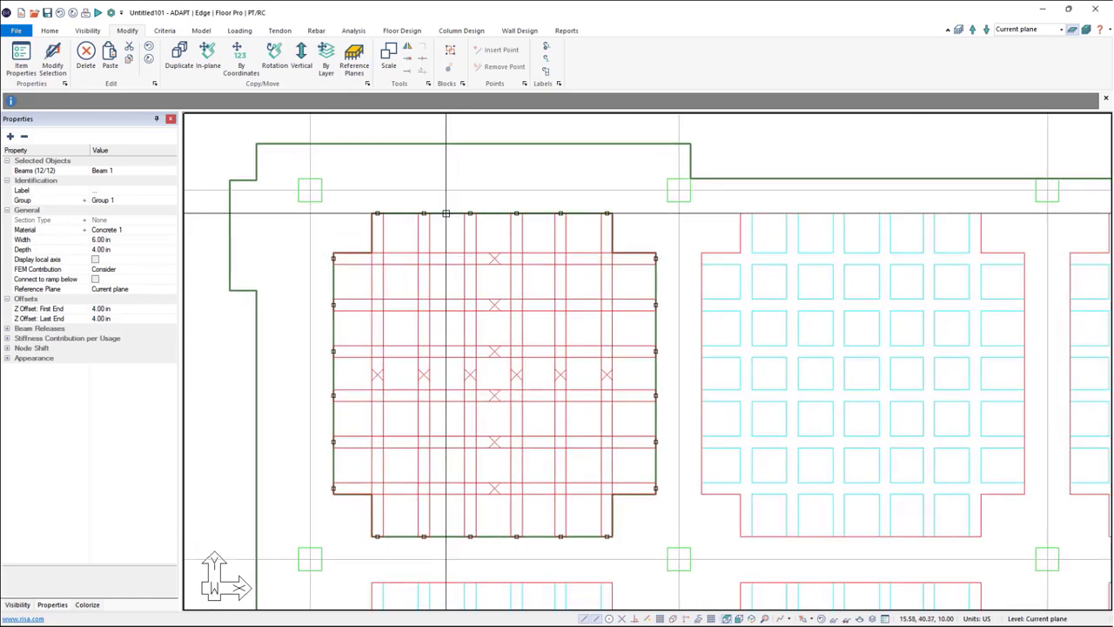
{"action": "left_click", "coordinate": [445, 212]}
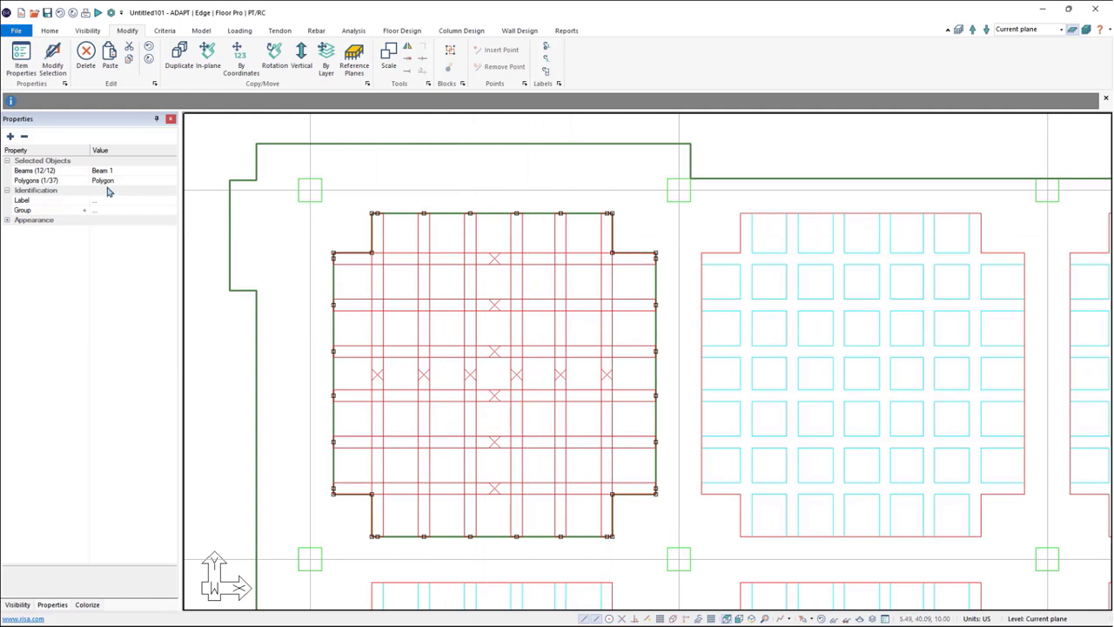
{"action": "key", "text": "Tab"}
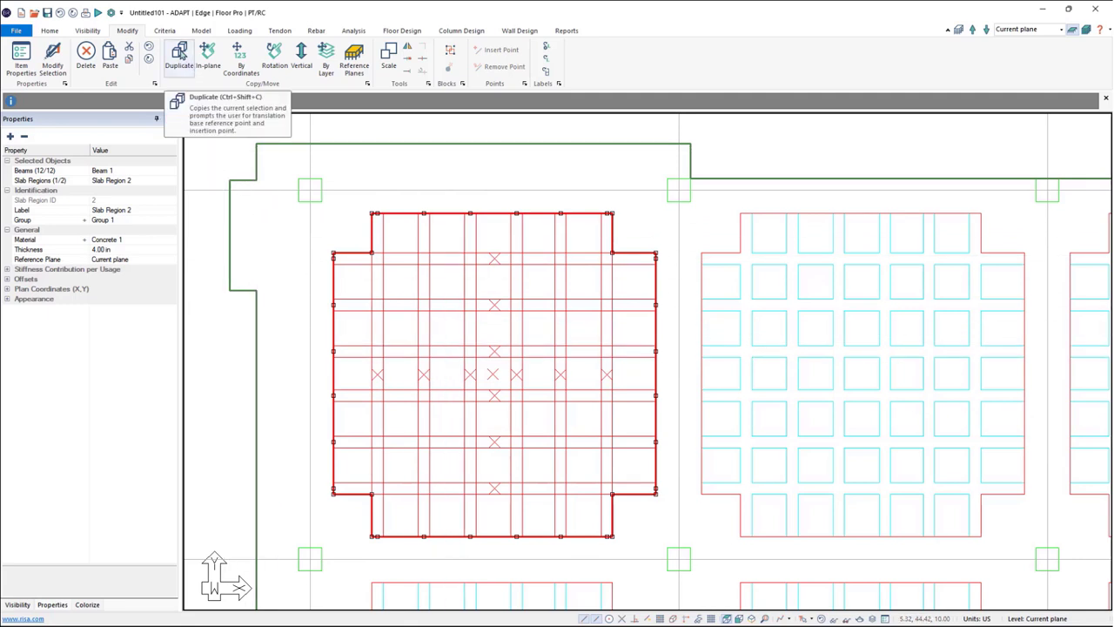
{"action": "left_click", "coordinate": [179, 54]}
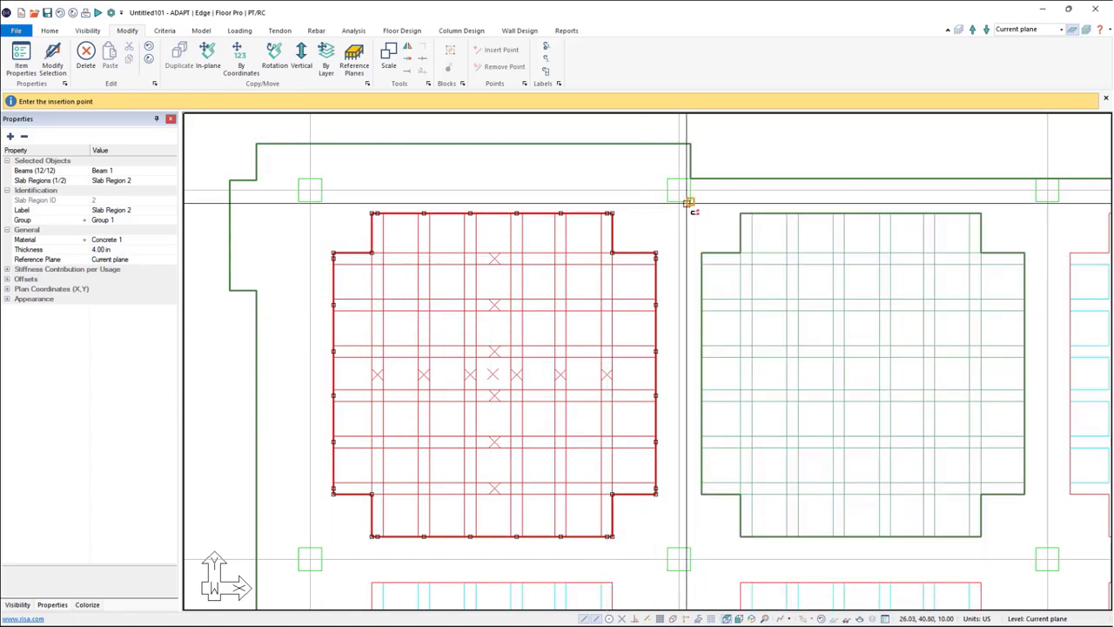
{"action": "middle_click_drag", "start_coordinate": [761, 278], "coordinate": [417, 295]}
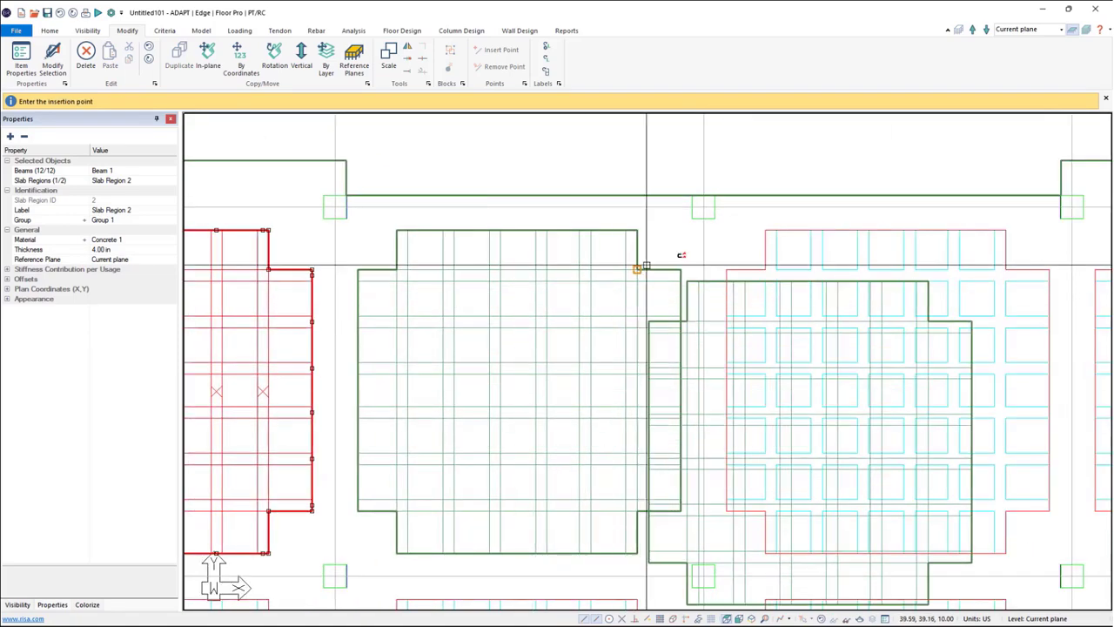
{"action": "left_click", "coordinate": [713, 220]}
{"action": "middle_click_drag", "start_coordinate": [766, 268], "coordinate": [554, 267]}
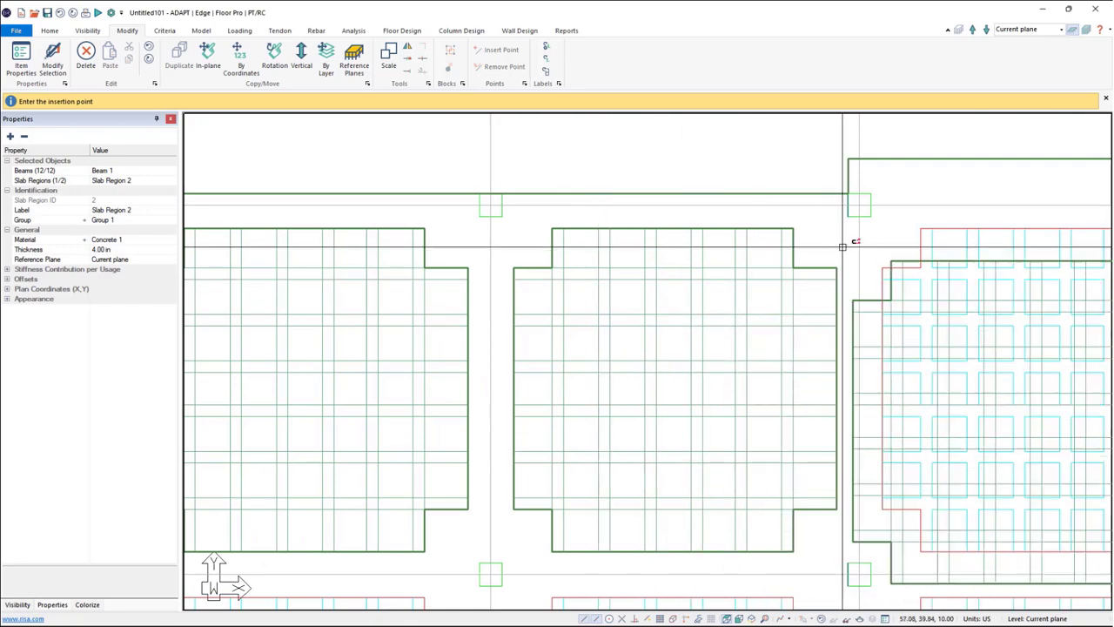
{"action": "scroll", "coordinate": [740, 249], "scroll_direction": "down", "scroll_amount": 9}
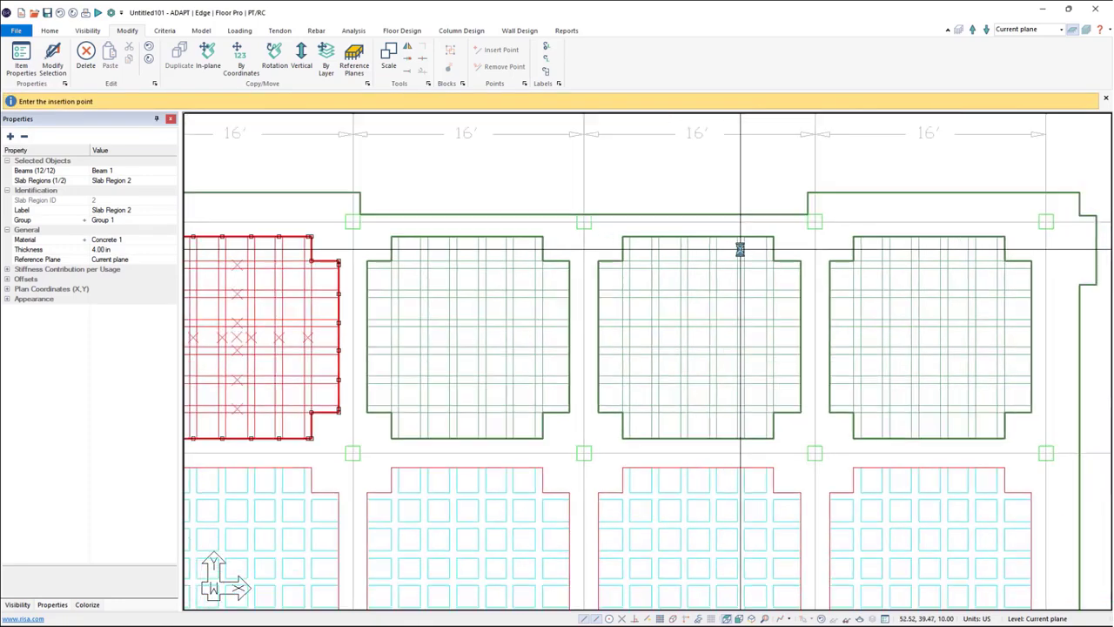
Place further copies of the rib beams and panel slab region in the four panels between gridlines B and C, ending the duplication.
{"action": "middle_click_drag", "start_coordinate": [761, 293], "coordinate": [904, 189]}
{"action": "scroll", "coordinate": [348, 343], "scroll_direction": "up", "scroll_amount": 5}
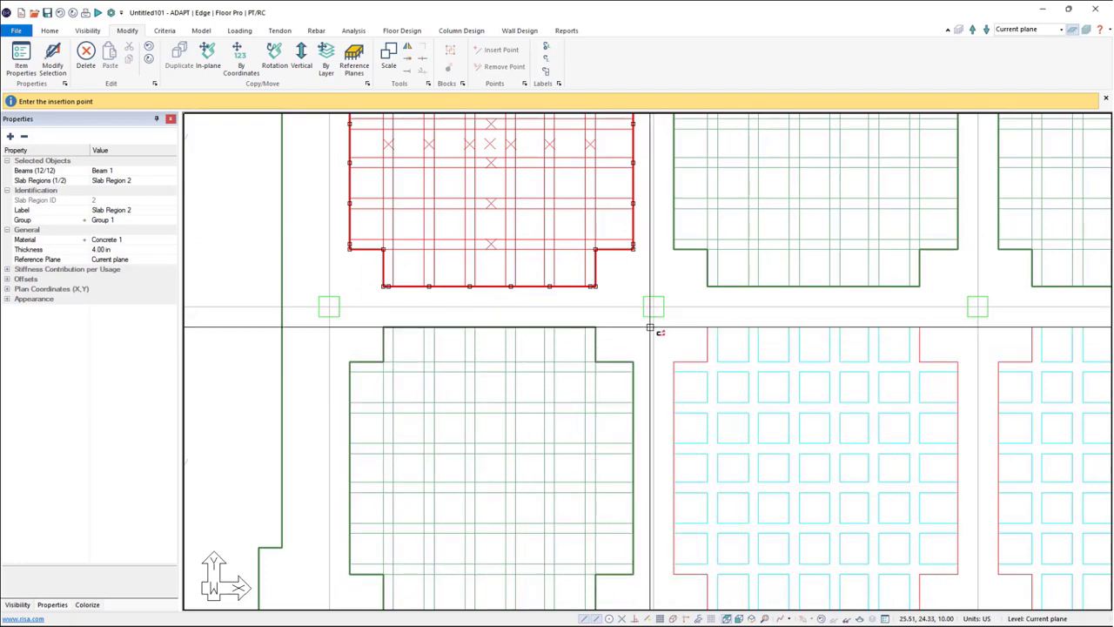
{"action": "left_click", "coordinate": [662, 317]}
{"action": "middle_click_drag", "start_coordinate": [937, 392], "coordinate": [391, 366]}
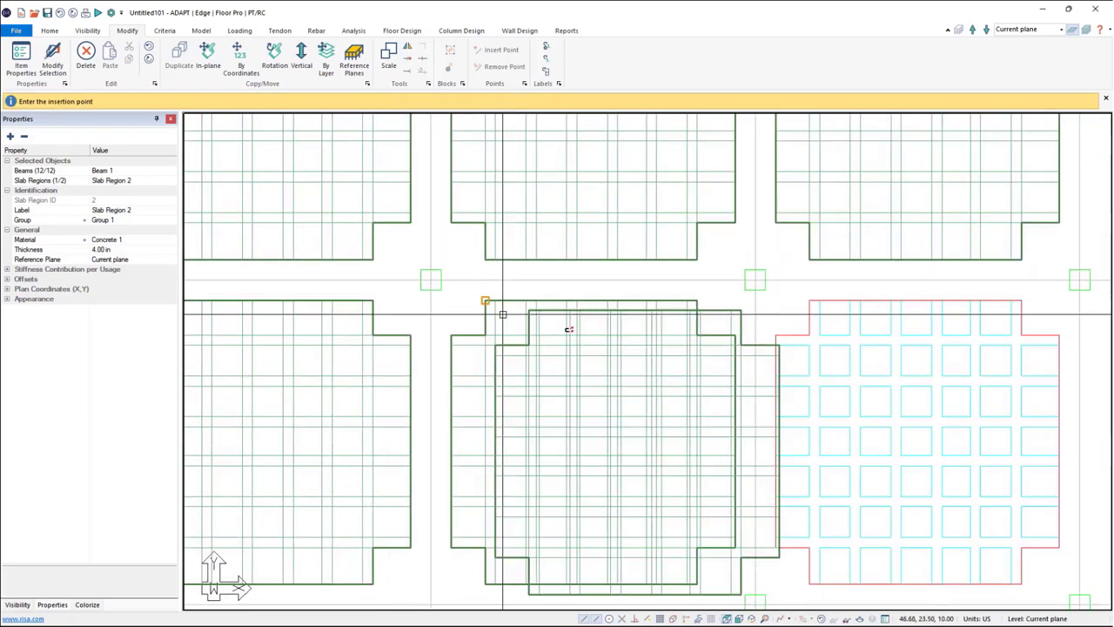
{"action": "left_click", "coordinate": [762, 294]}
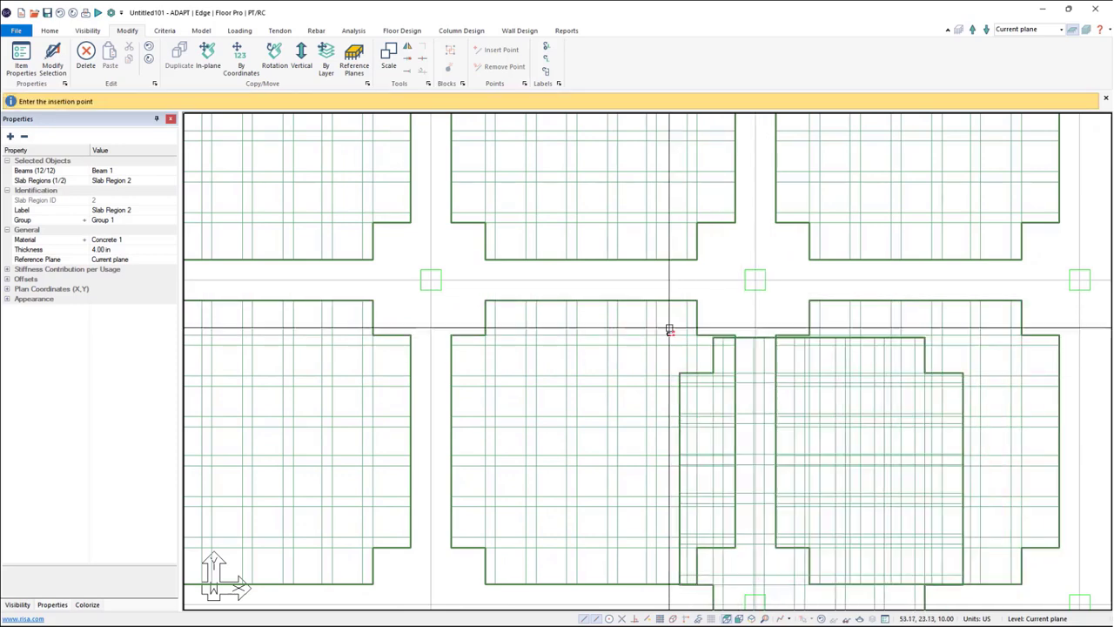
{"action": "scroll", "coordinate": [667, 325], "scroll_direction": "down", "scroll_amount": 3}
{"action": "right_click", "coordinate": [542, 325]}
{"action": "left_click", "coordinate": [554, 333]}
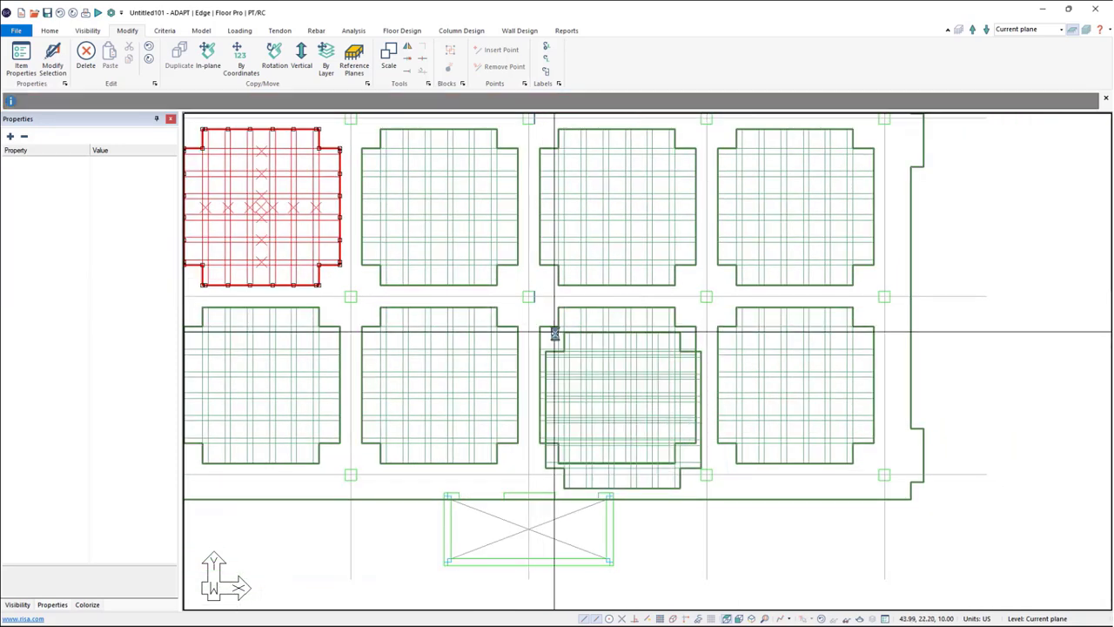
Render the whole model in 3D, inspect the waffle slab's ribs from below, and close the solid view.
{"action": "middle_click_drag", "start_coordinate": [505, 341], "coordinate": [600, 416]}
{"action": "scroll", "coordinate": [567, 406], "scroll_direction": "down", "scroll_amount": 3}
{"action": "scroll", "coordinate": [595, 420], "scroll_direction": "down", "scroll_amount": 2}
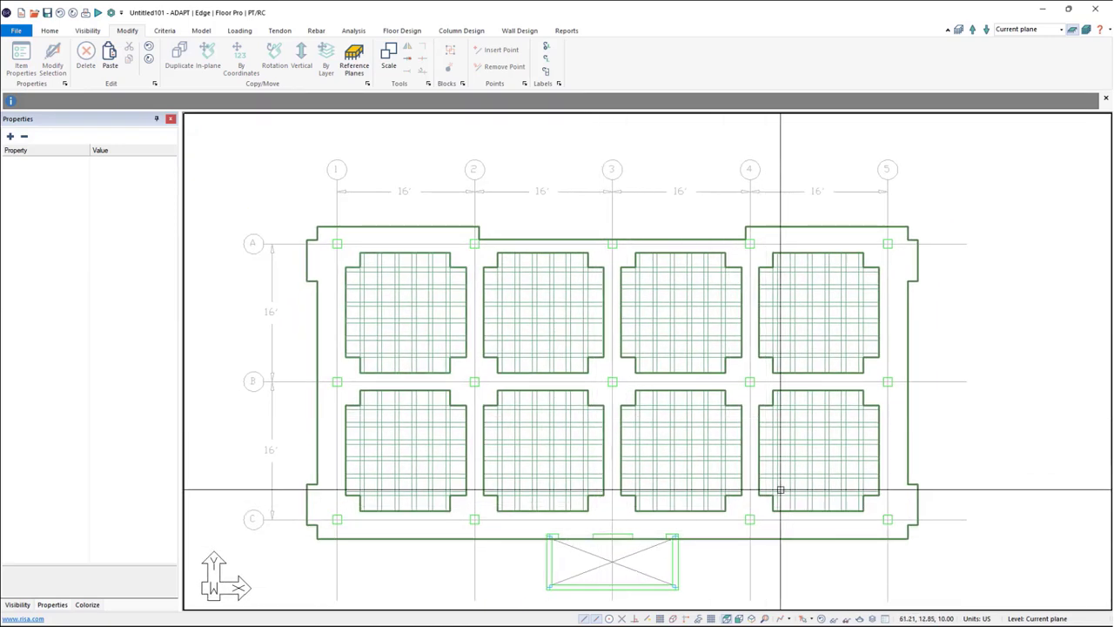
{"action": "left_click", "coordinate": [859, 617]}
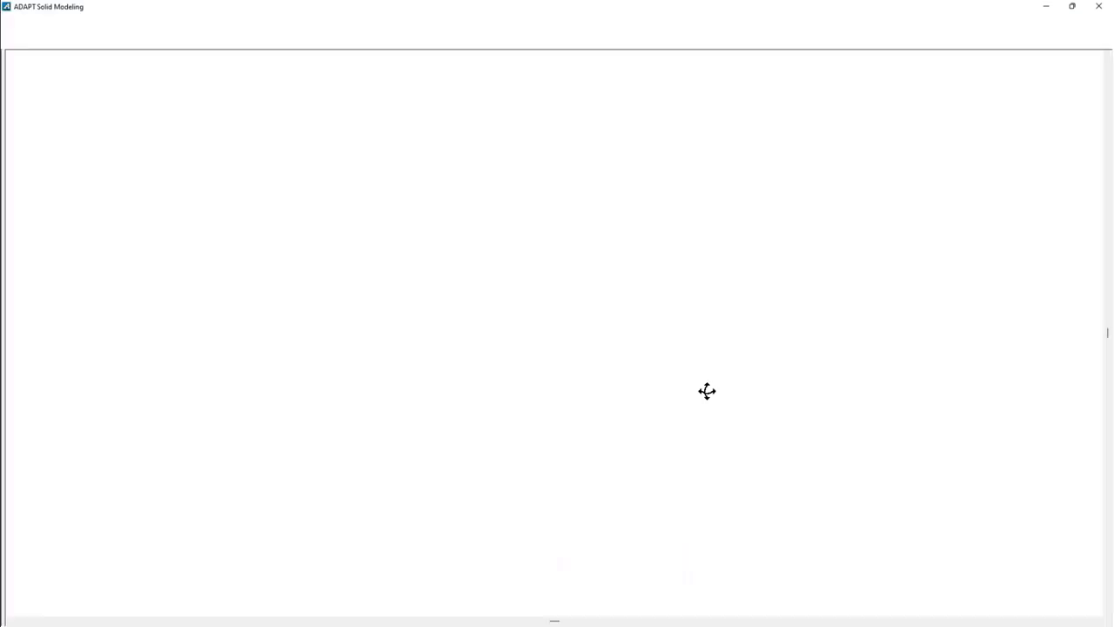
{"action": "left_click_drag", "start_coordinate": [708, 417], "coordinate": [510, 371]}
{"action": "scroll", "coordinate": [510, 371], "scroll_direction": "up", "scroll_amount": 2}
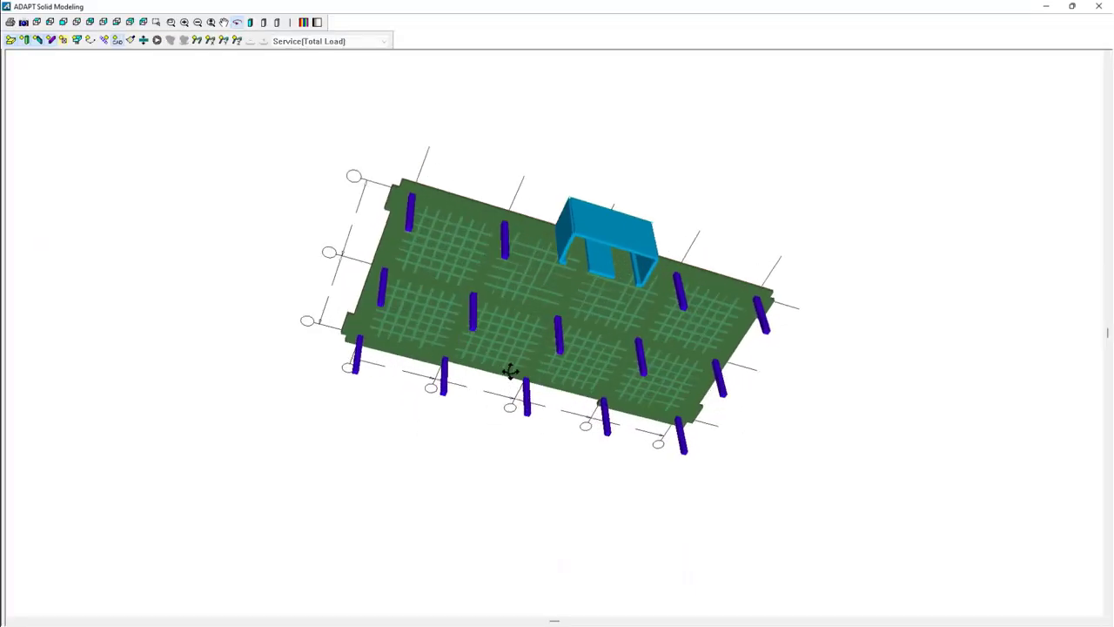
{"action": "left_click_drag", "start_coordinate": [918, 134], "coordinate": [920, 139]}
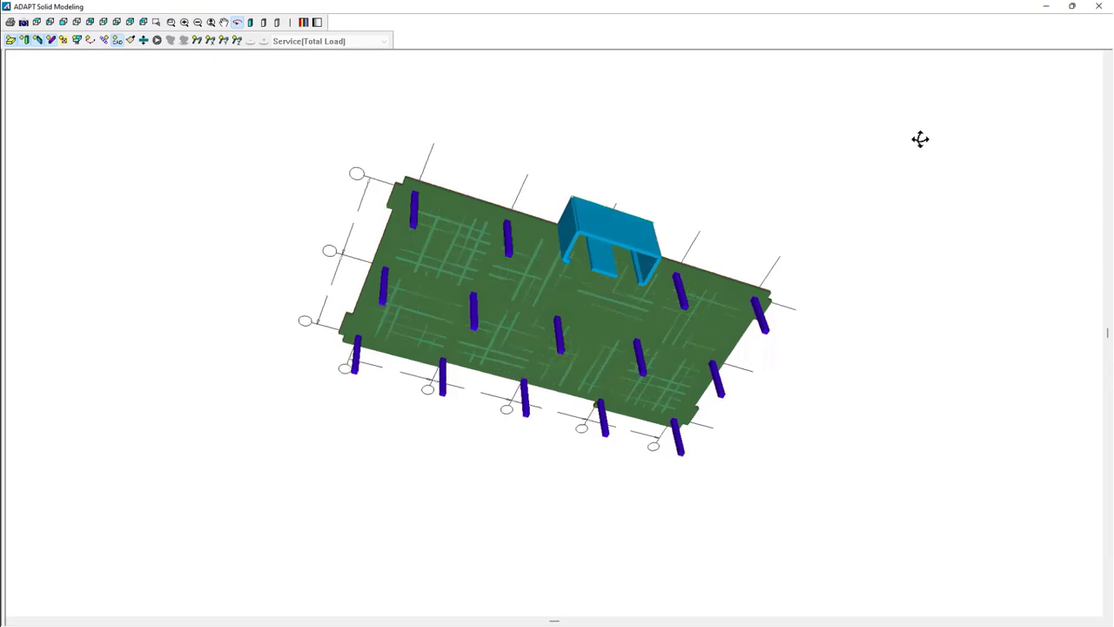
{"action": "left_click", "coordinate": [1098, 6]}
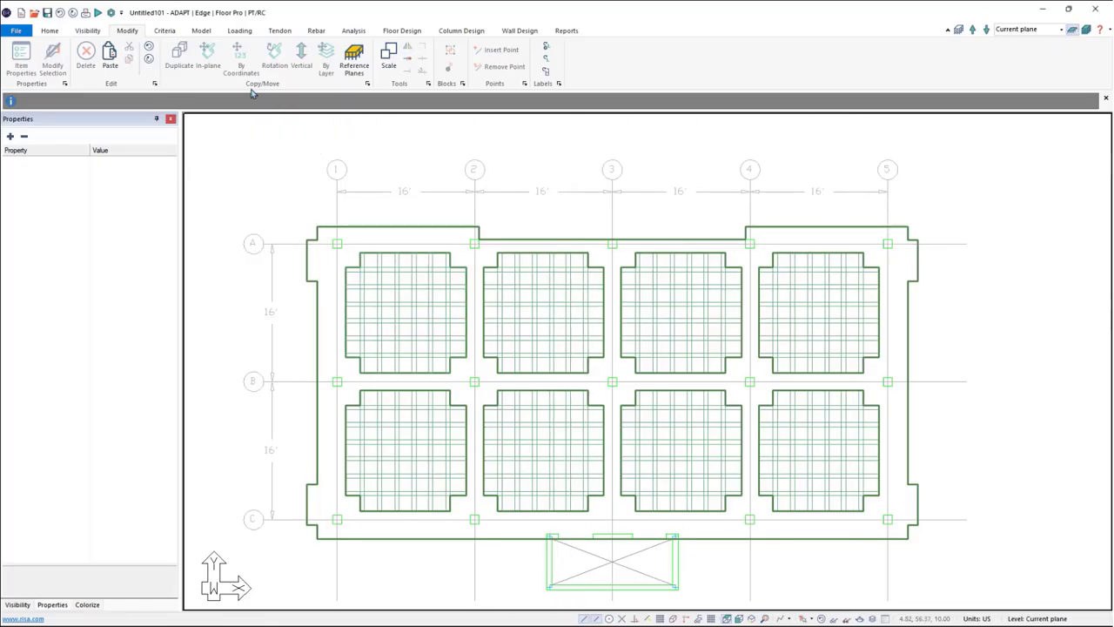
Cut a horizontal section across the full slab through the panels between gridlines A and B, placing the section view above the plan.
{"action": "left_click", "coordinate": [49, 31]}
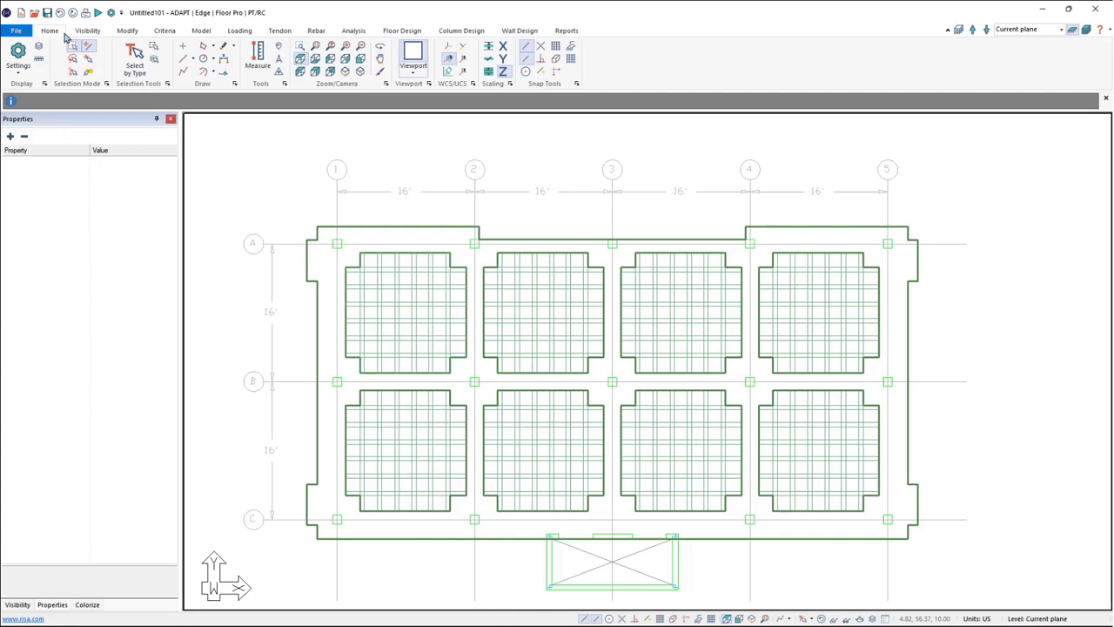
{"action": "left_click", "coordinate": [228, 76]}
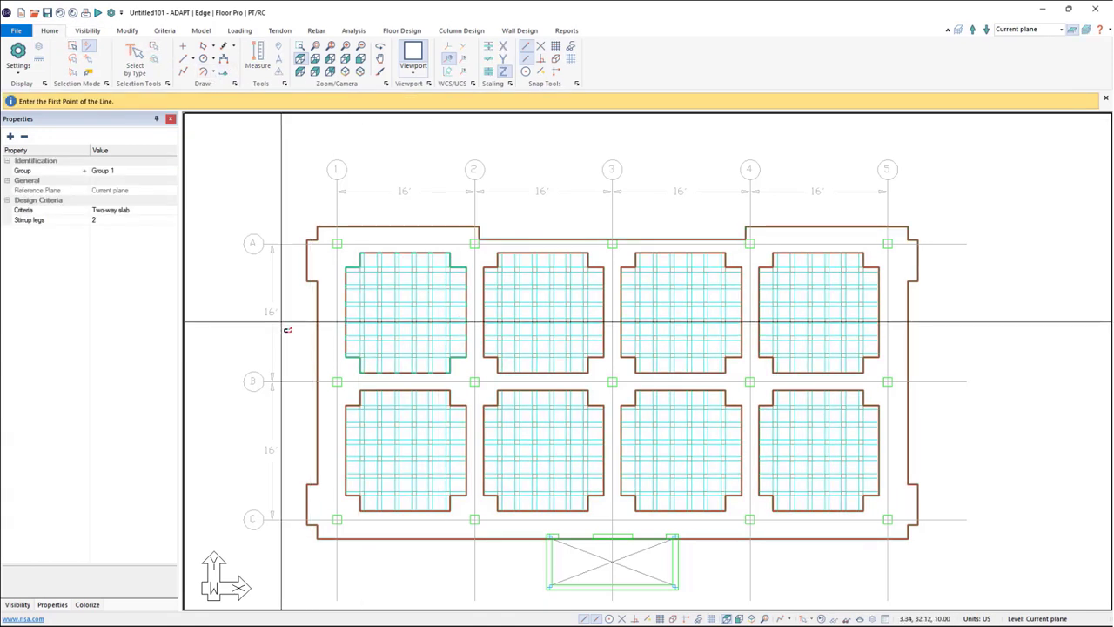
{"action": "left_click", "coordinate": [222, 312]}
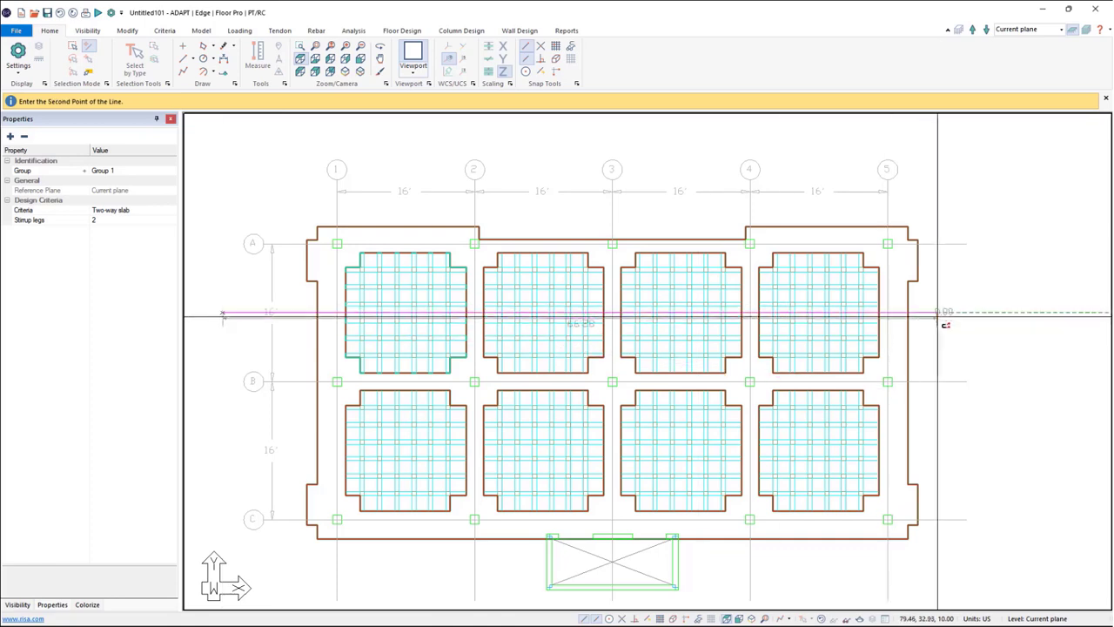
{"action": "left_click", "coordinate": [973, 311]}
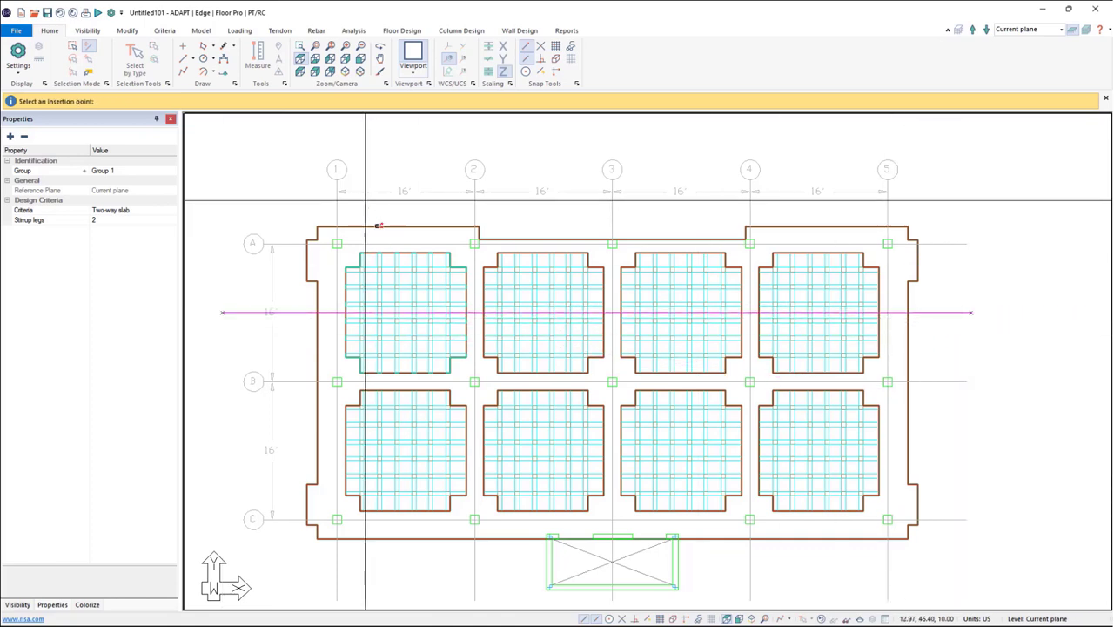
{"action": "middle_click_drag", "start_coordinate": [323, 113], "coordinate": [304, 254]}
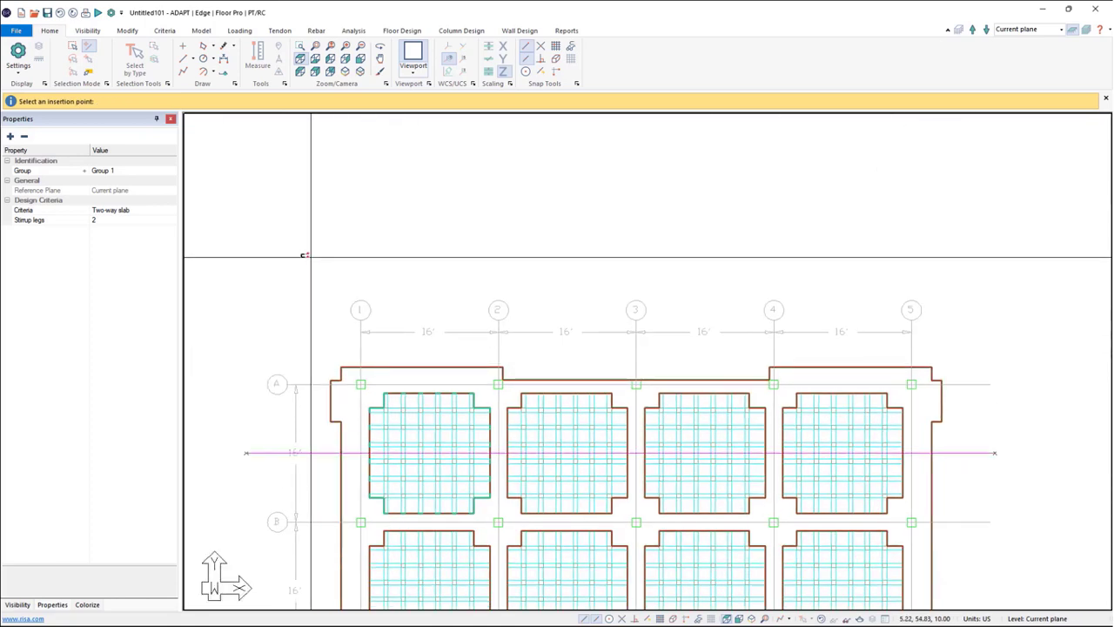
{"action": "left_click", "coordinate": [254, 231]}
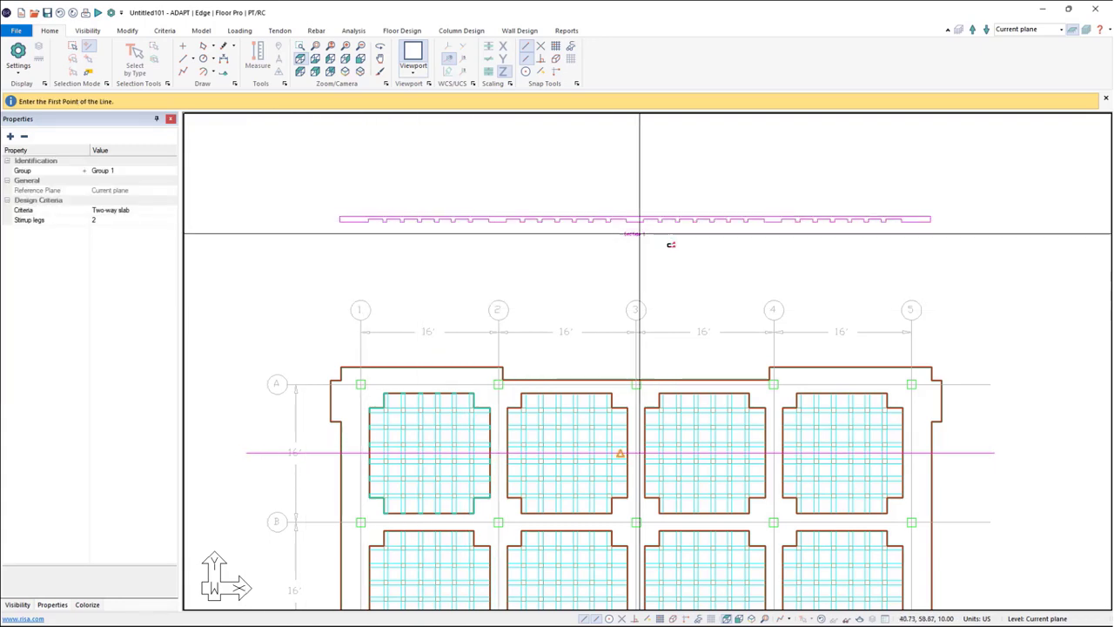
{"action": "scroll", "coordinate": [642, 191], "scroll_direction": "down", "scroll_amount": 3}
End the section command and delete the section cut through the panels.
{"action": "right_click", "coordinate": [652, 230]}
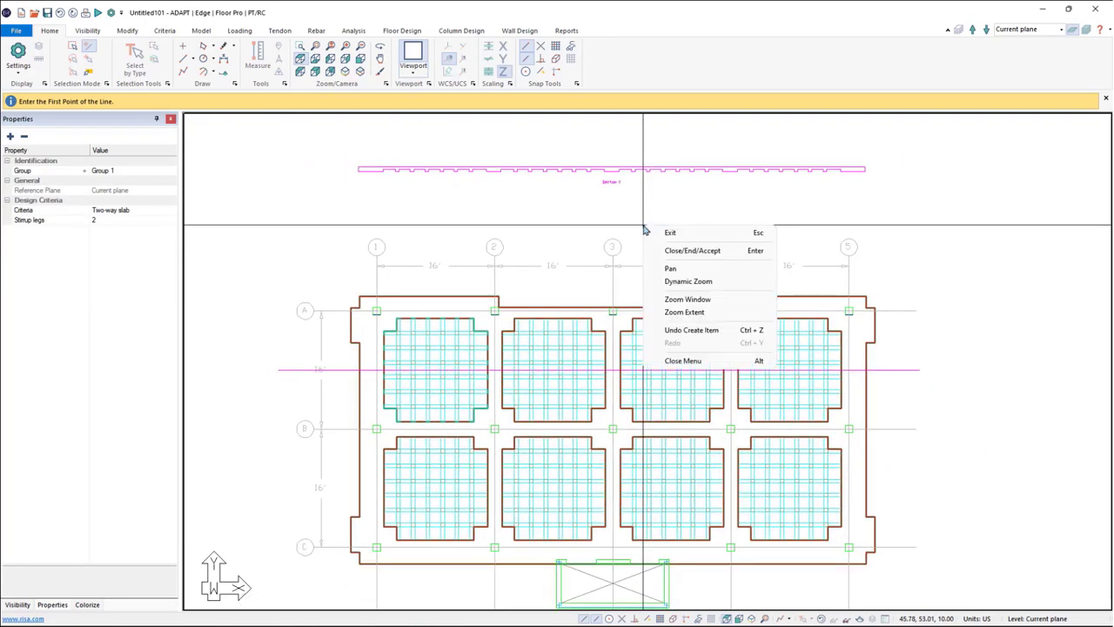
{"action": "key", "text": "Escape"}
{"action": "left_click", "coordinate": [606, 170]}
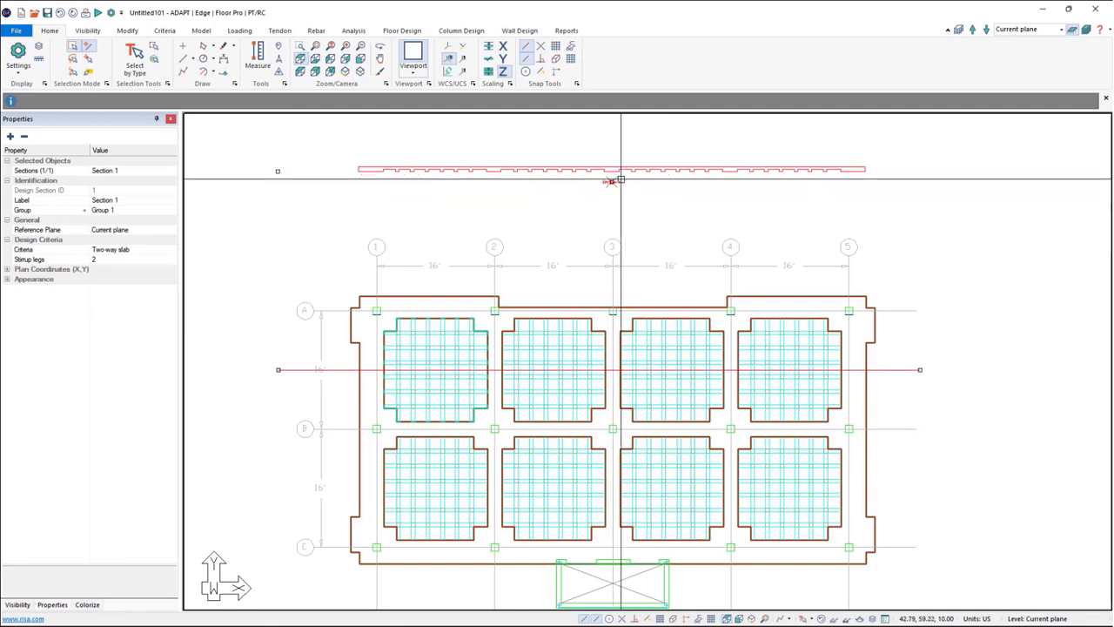
{"action": "key", "text": "Delete"}
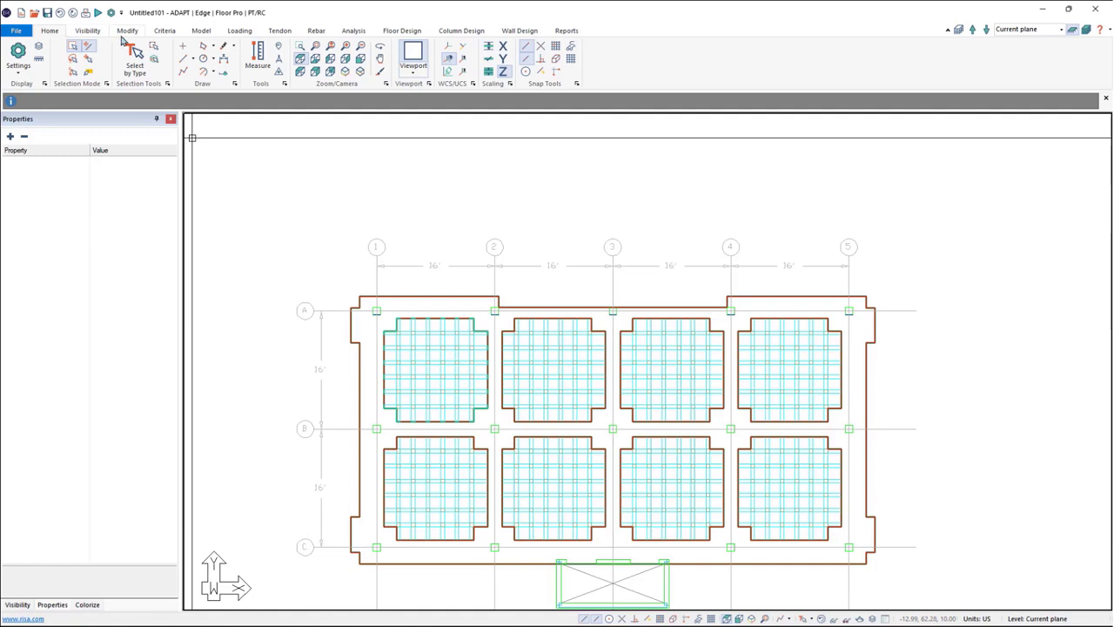
Turn off the display of the imported CAD groups in the group library.
{"action": "left_click", "coordinate": [89, 30]}
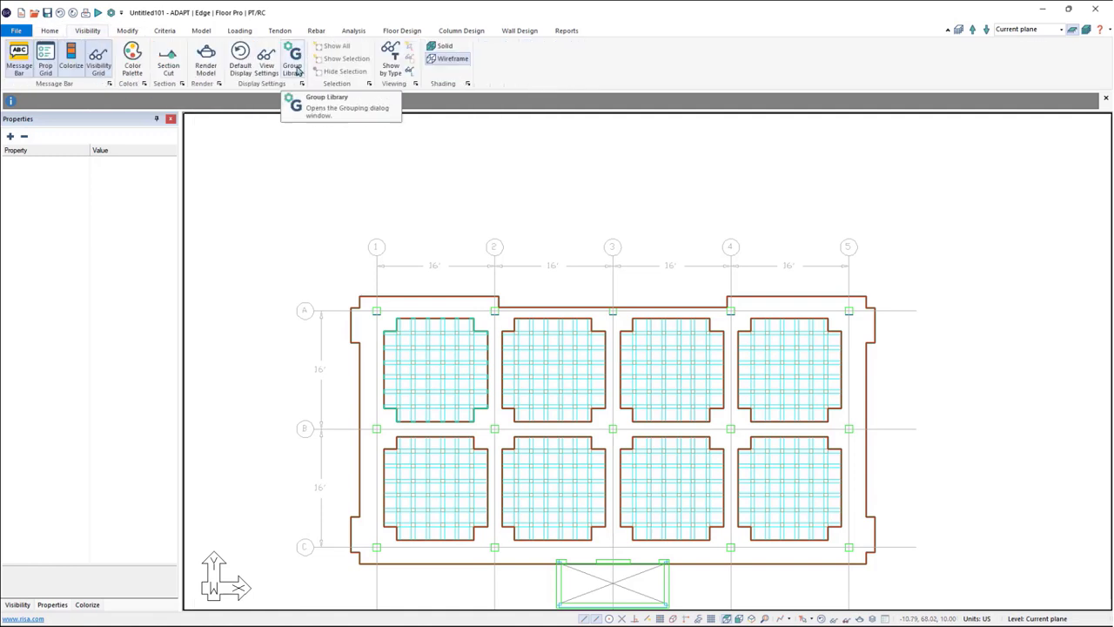
{"action": "left_click", "coordinate": [294, 66]}
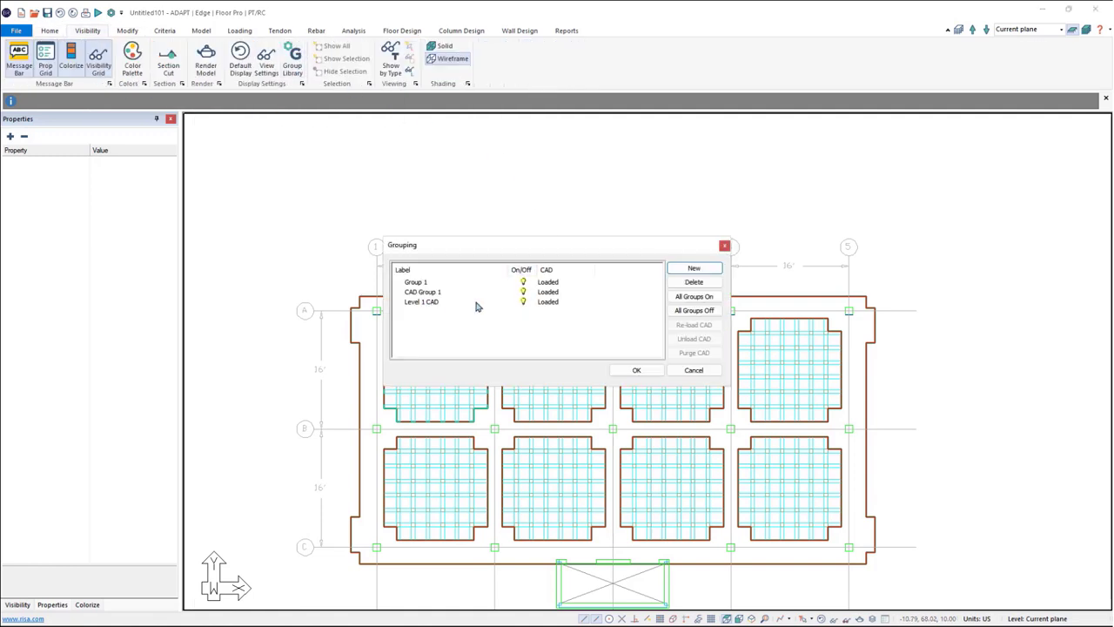
{"action": "left_click", "coordinate": [636, 371]}
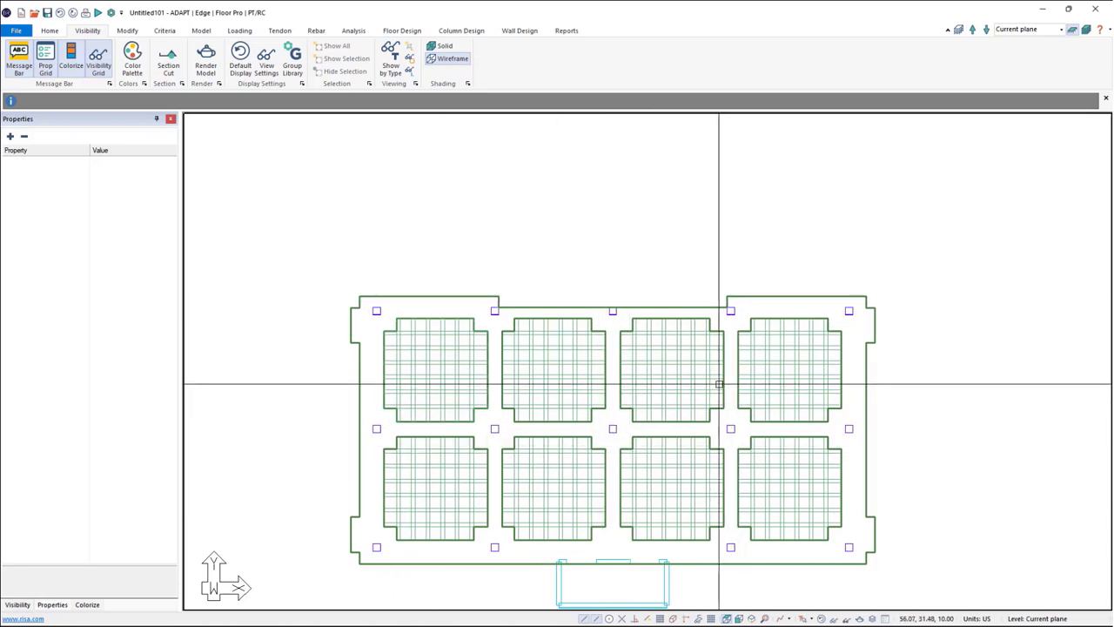
Examine the slab, ribs, columns and walls in an isometric view, returning to the plan view.
{"action": "middle_click_drag", "start_coordinate": [720, 384], "coordinate": [690, 340]}
{"action": "left_click", "coordinate": [752, 617]}
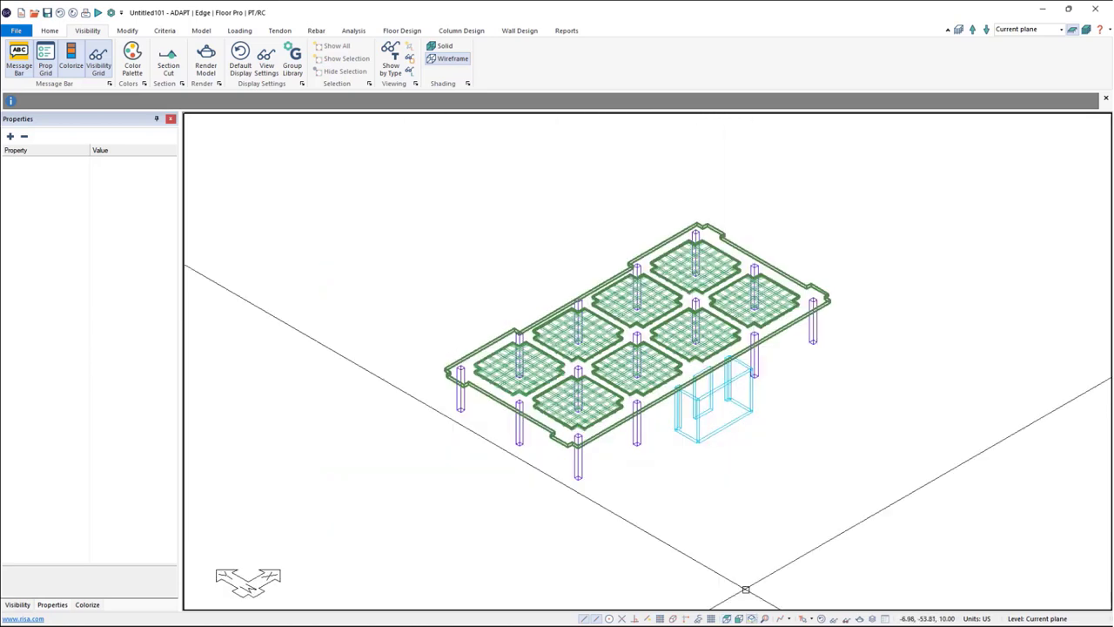
{"action": "scroll", "coordinate": [678, 427], "scroll_direction": "up", "scroll_amount": 2}
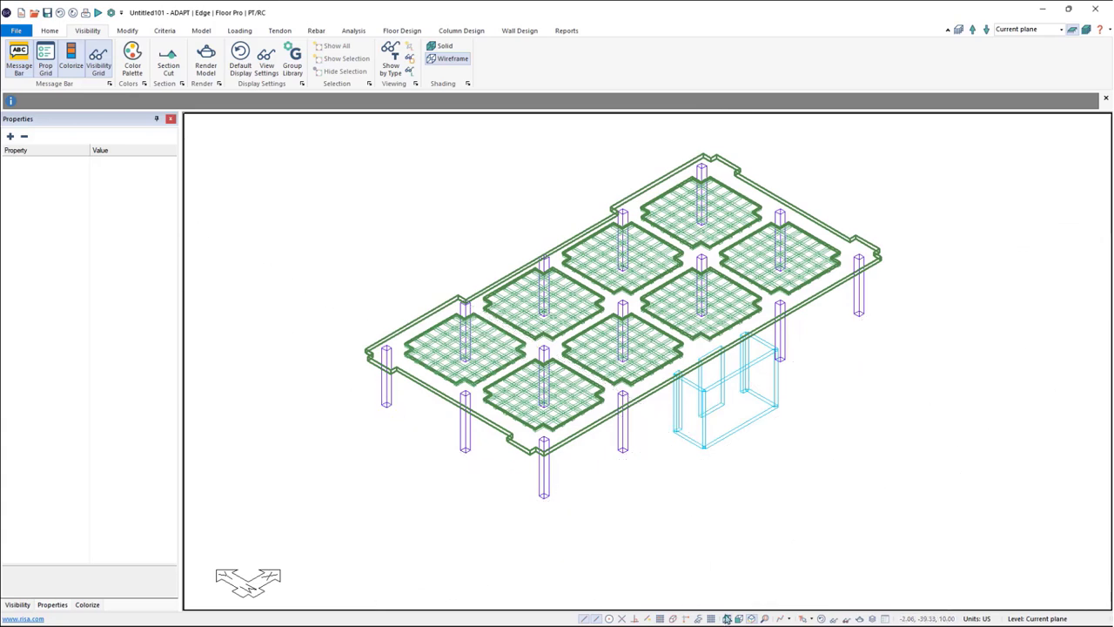
{"action": "left_click", "coordinate": [726, 618]}
{"action": "scroll", "coordinate": [664, 453], "scroll_direction": "down", "scroll_amount": 1}
{"action": "scroll", "coordinate": [664, 453], "scroll_direction": "down", "scroll_amount": 1}
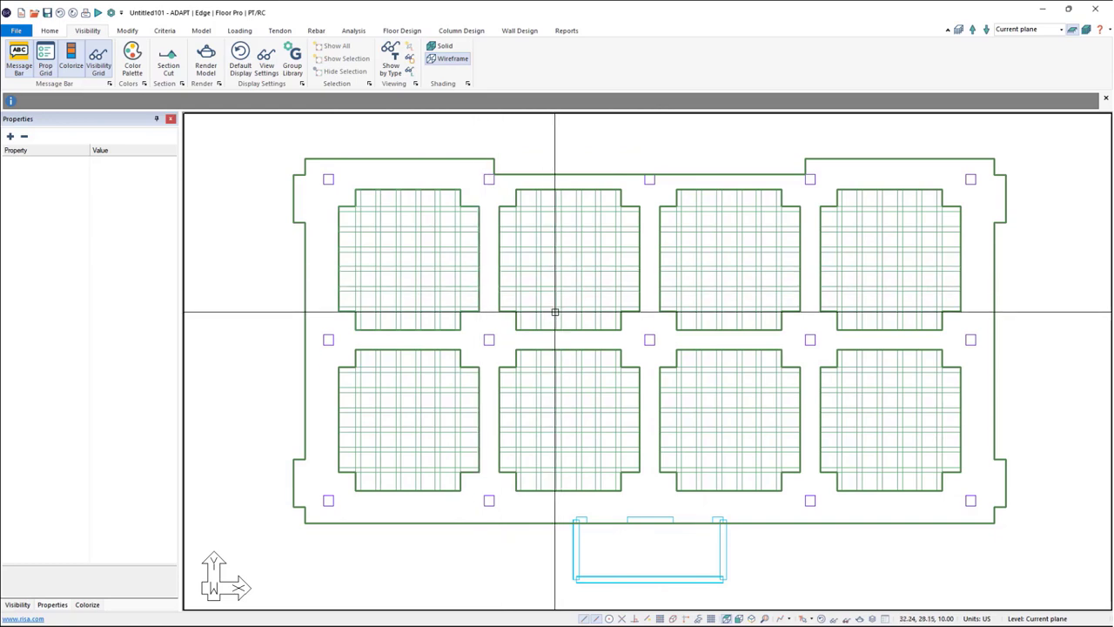
{"action": "middle_click_drag", "start_coordinate": [554, 312], "coordinate": [527, 315]}
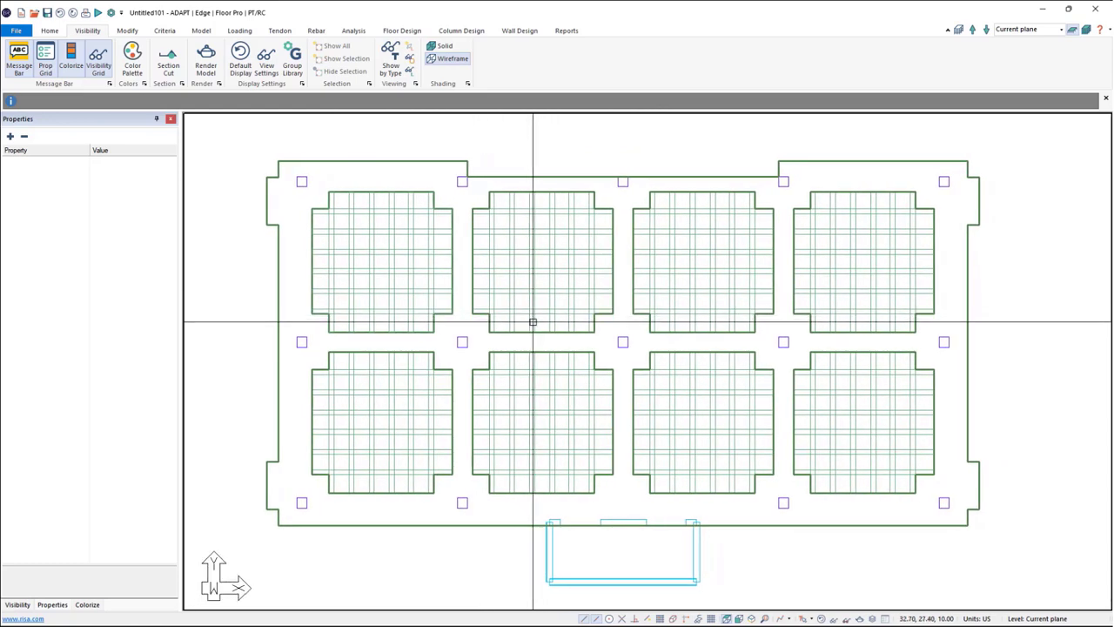